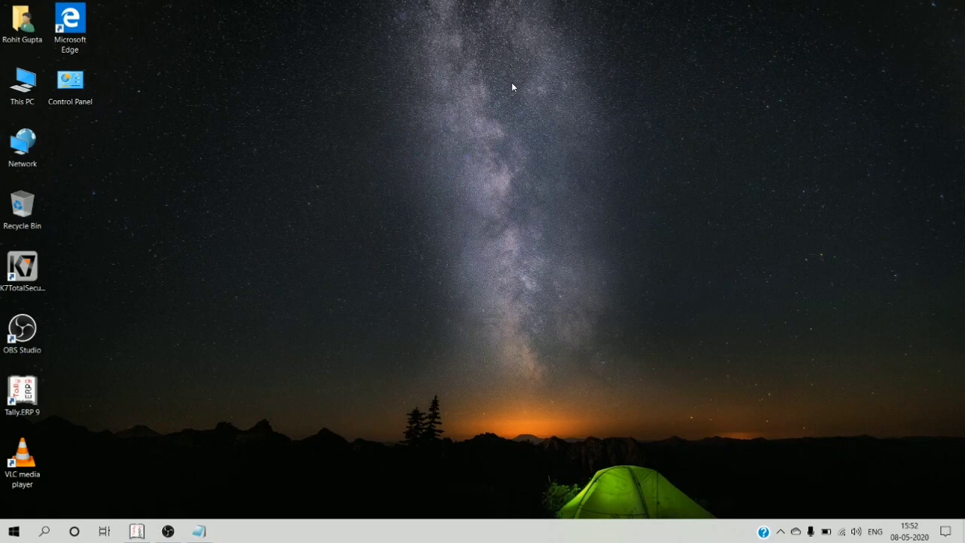
Launch Tally.ERP 9 by searching 'tall' in the Windows Start menu.
{"action": "key", "text": "super"}
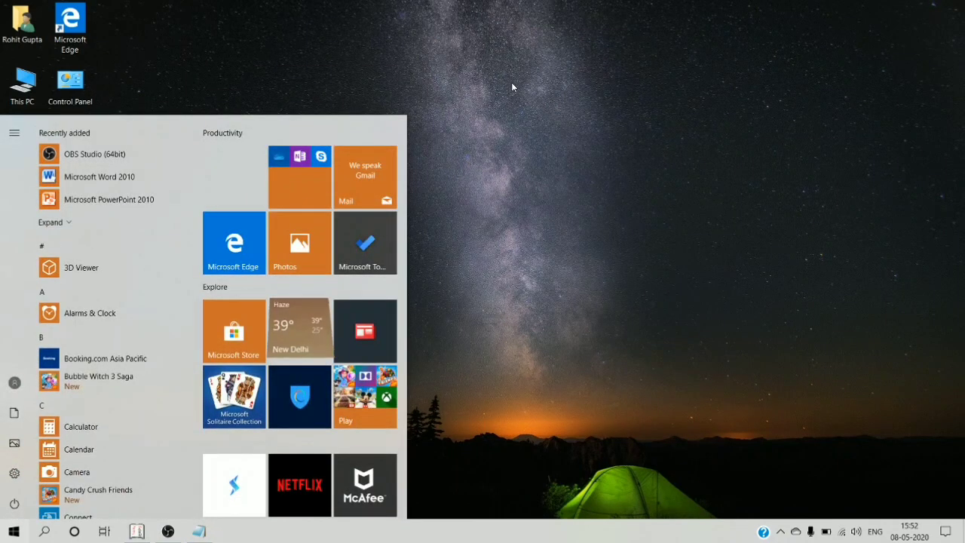
{"action": "type", "text": "tall"}
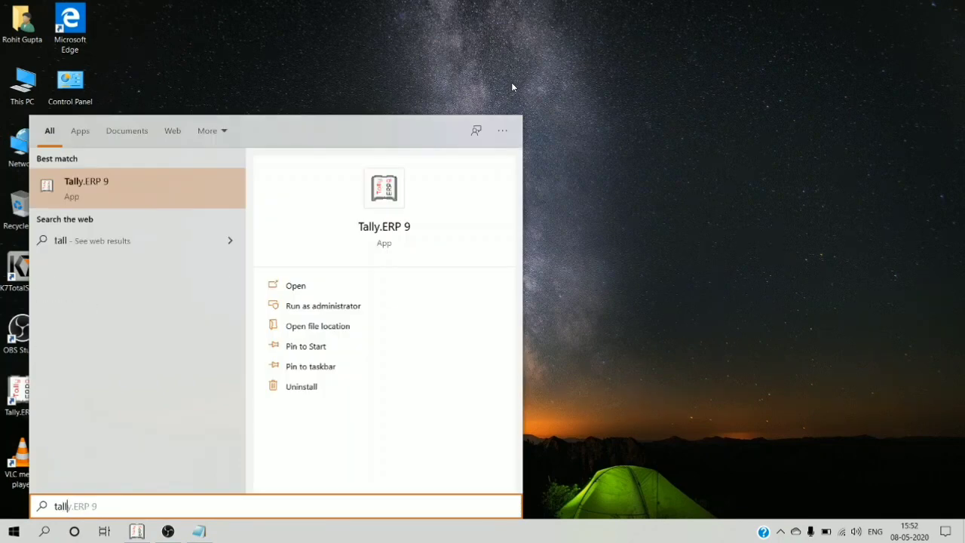
{"action": "key", "text": "Return"}
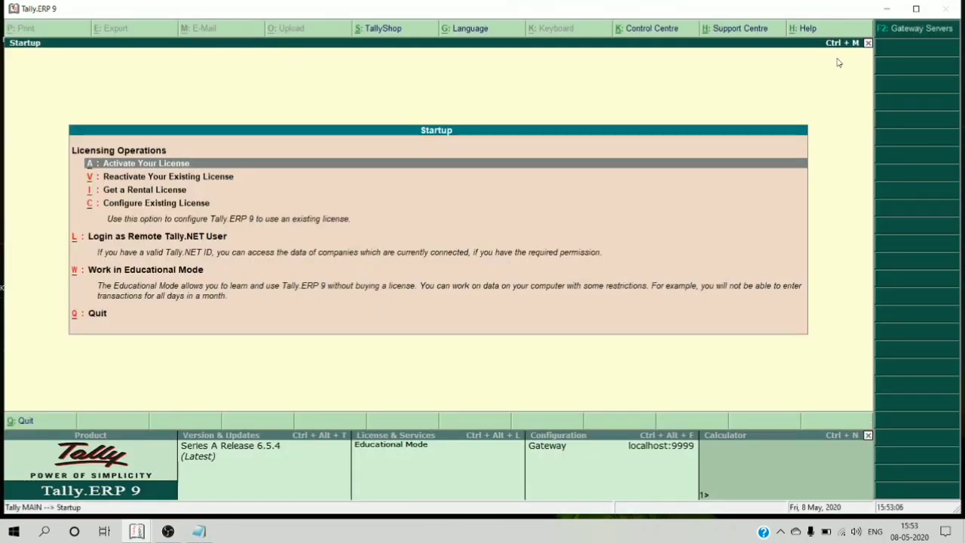
Minimize the Tally window to the desktop, then restore it from its taskbar preview.
{"action": "left_click", "coordinate": [888, 16]}
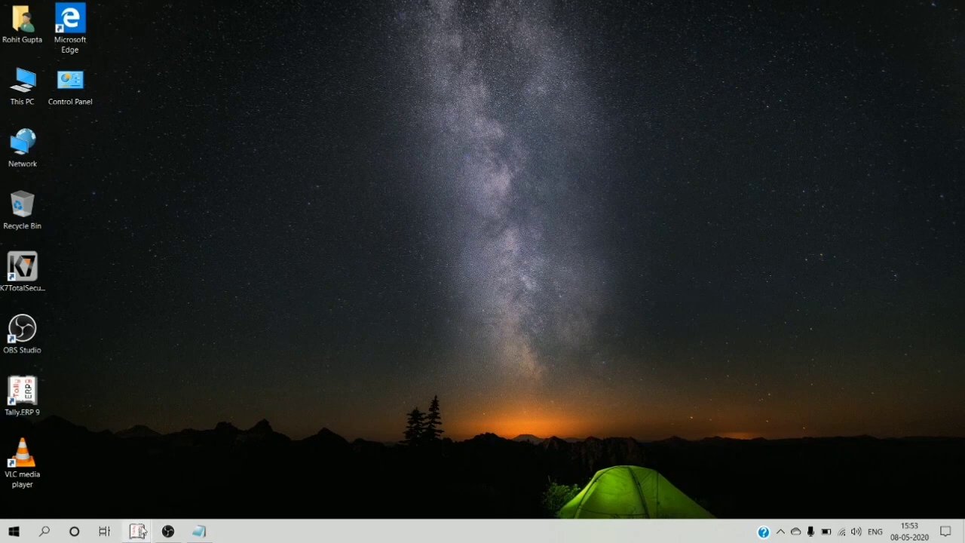
{"action": "mouse_move", "coordinate": [139, 531]}
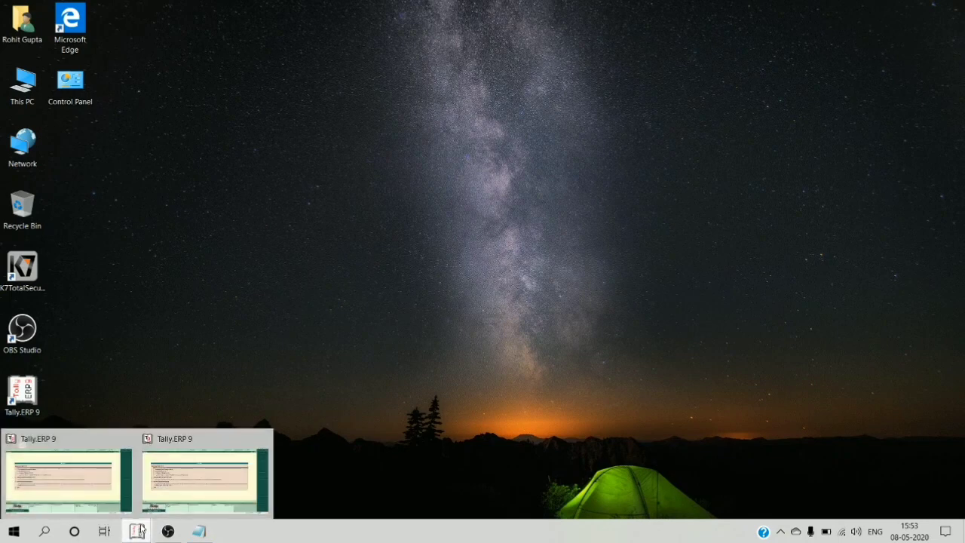
{"action": "left_click", "coordinate": [180, 487]}
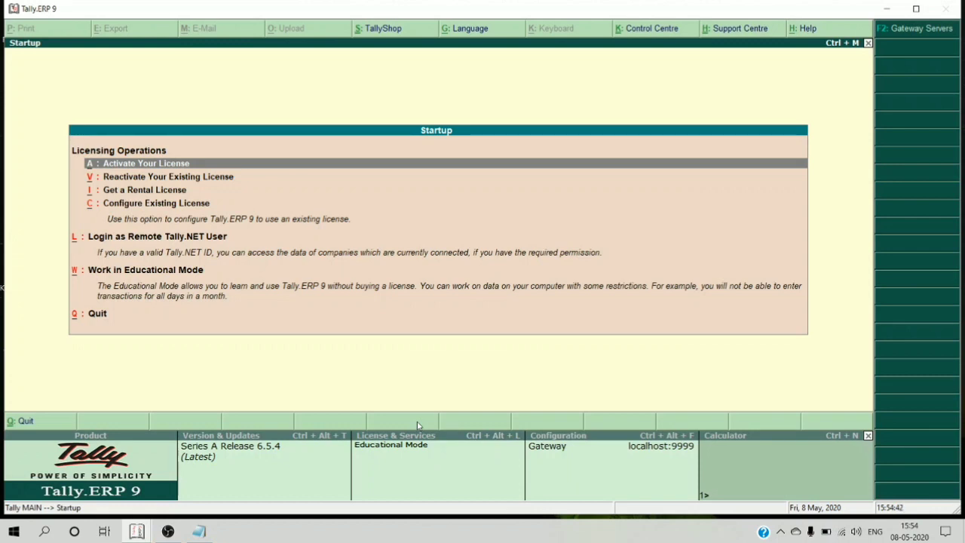
Move the Startup highlight down two options to Work in Educational Mode.
{"action": "key", "text": "Down"}
{"action": "key", "text": "Down"}
{"action": "key", "text": "Down"}
{"action": "key", "text": "Down"}
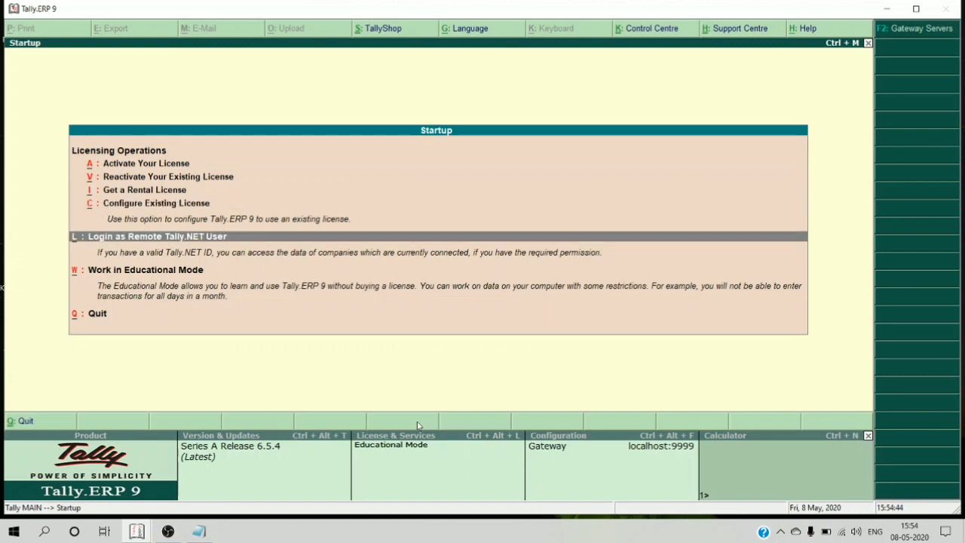
{"action": "key", "text": "Down"}
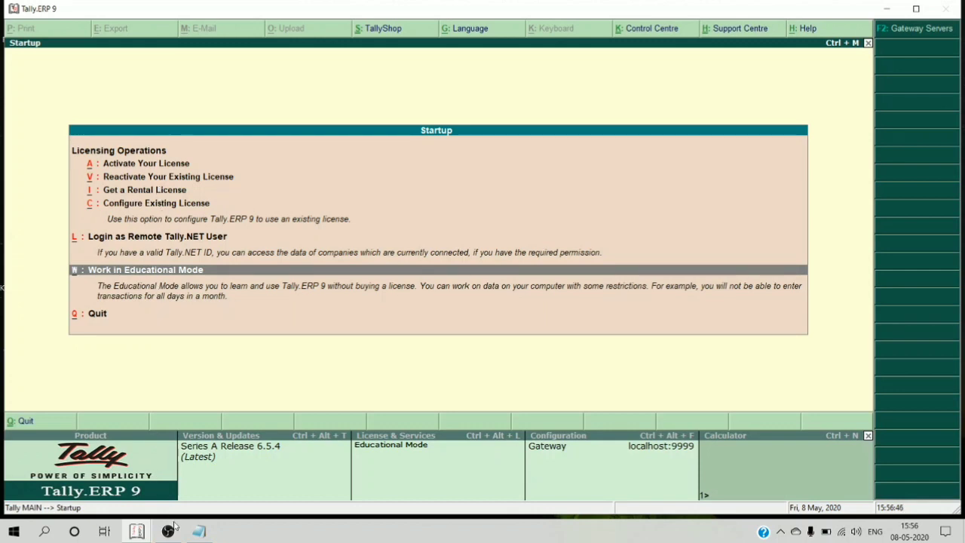
Write 'alt +' and 'CTRL +' on separate lines in Notepad, then go back to Tally's Startup screen.
{"action": "left_click", "coordinate": [196, 532]}
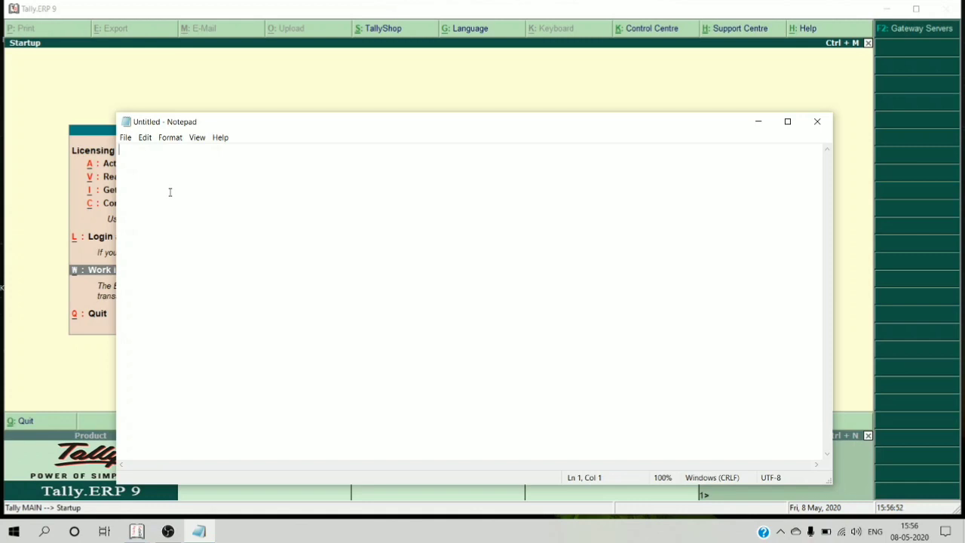
{"action": "type", "text": "V"}
{"action": "key", "text": "BackSpace"}
{"action": "type", "text": "_ - al"}
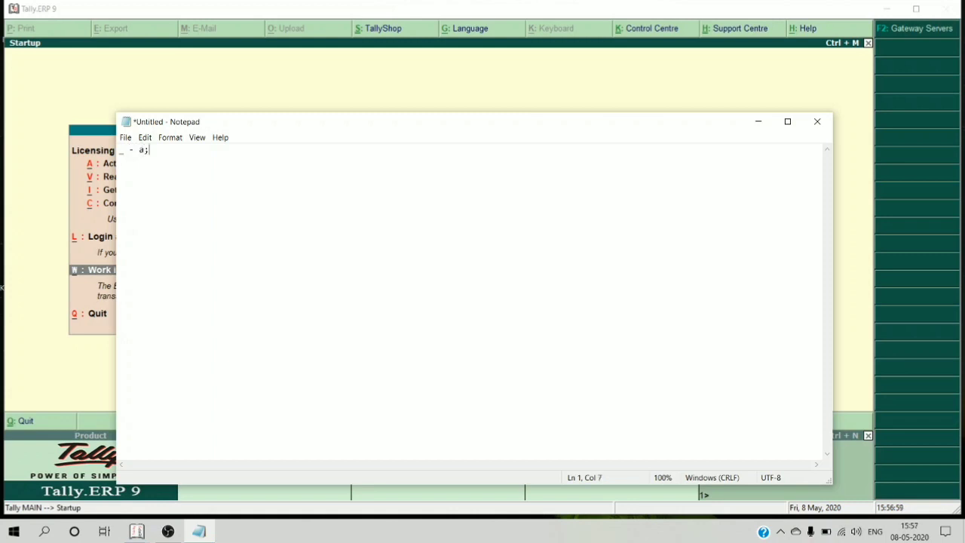
{"action": "type", "text": "t +"}
{"action": "left_click_drag", "start_coordinate": [129, 150], "coordinate": [291, 129]}
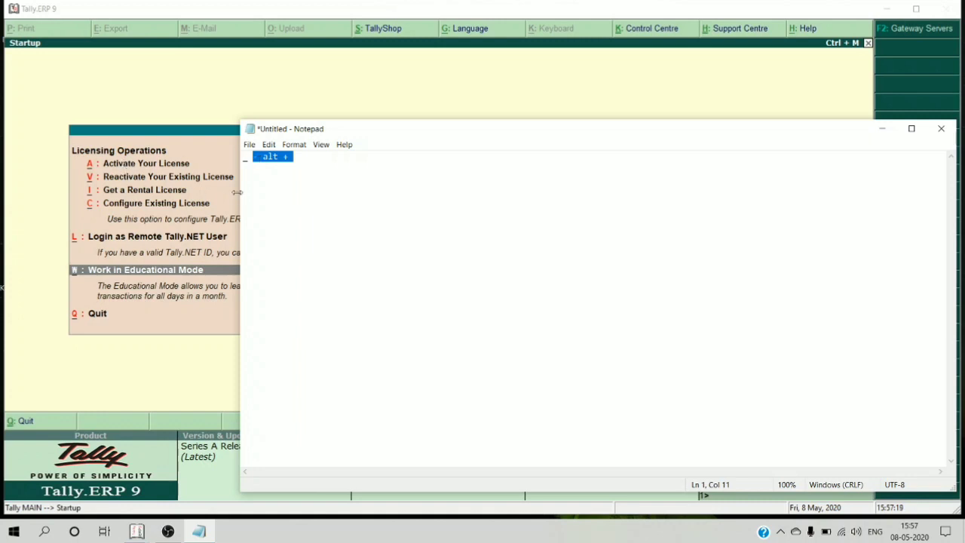
{"action": "left_click", "coordinate": [310, 161]}
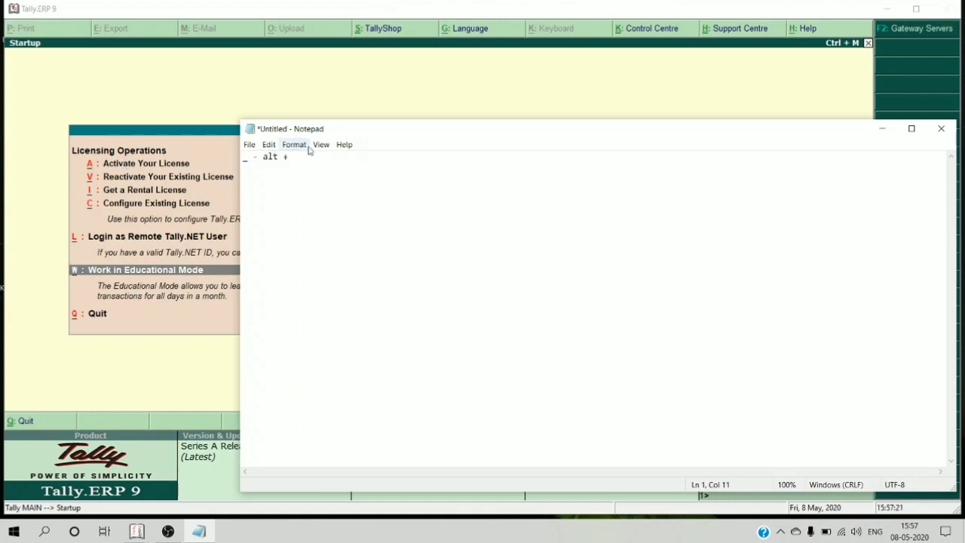
{"action": "key", "text": "Return"}
{"action": "type", "text": "_"}
{"action": "key", "text": "Return"}
{"action": "type", "text": "_"}
{"action": "type", "text": "__"}
{"action": "type", "text": "CTRL +"}
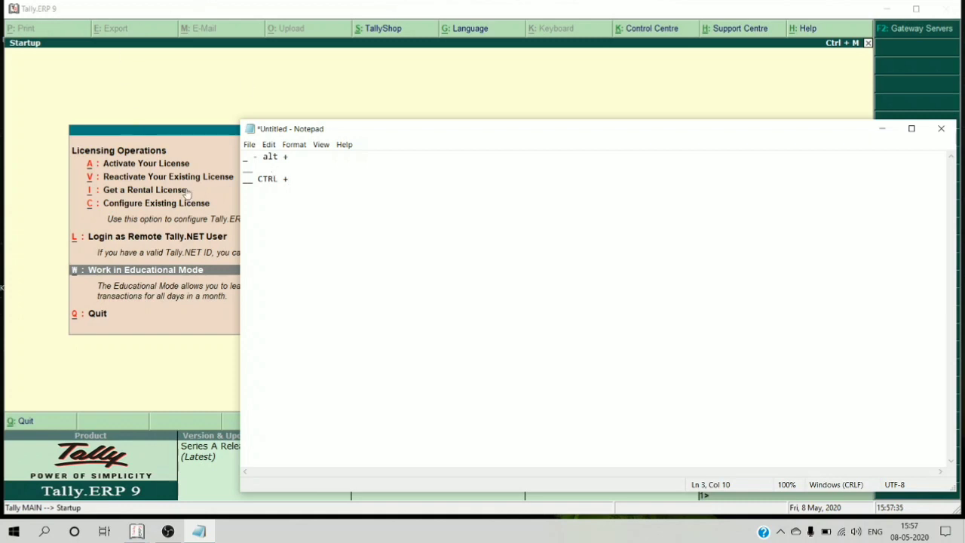
{"action": "left_click", "coordinate": [196, 96]}
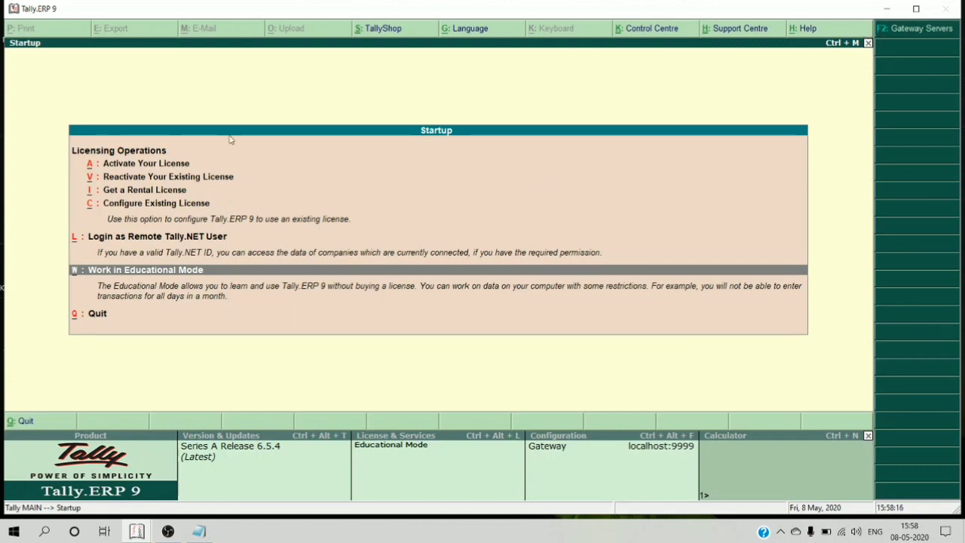
Shift the Startup selection up one option and continue to the Gateway of Tally.
{"action": "key", "text": "Up"}
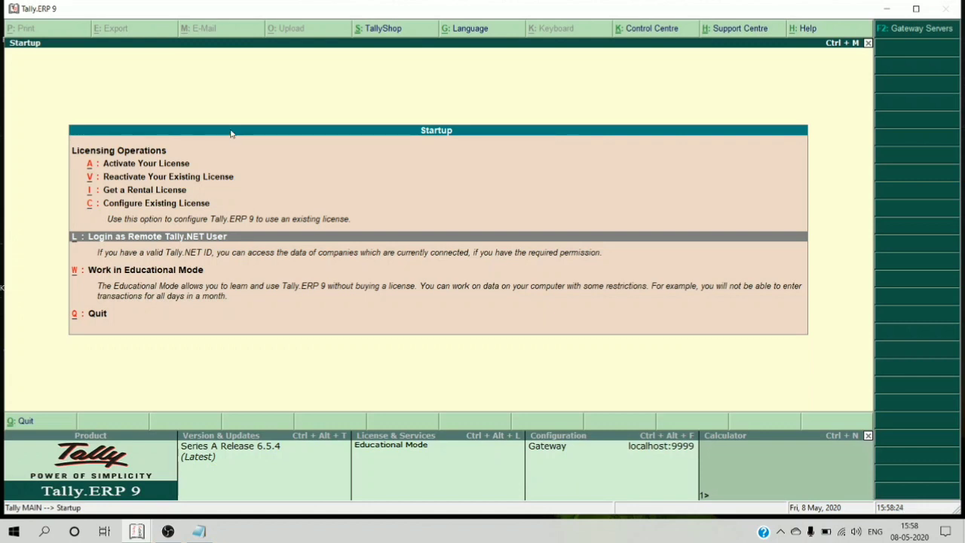
{"action": "key", "text": "w"}
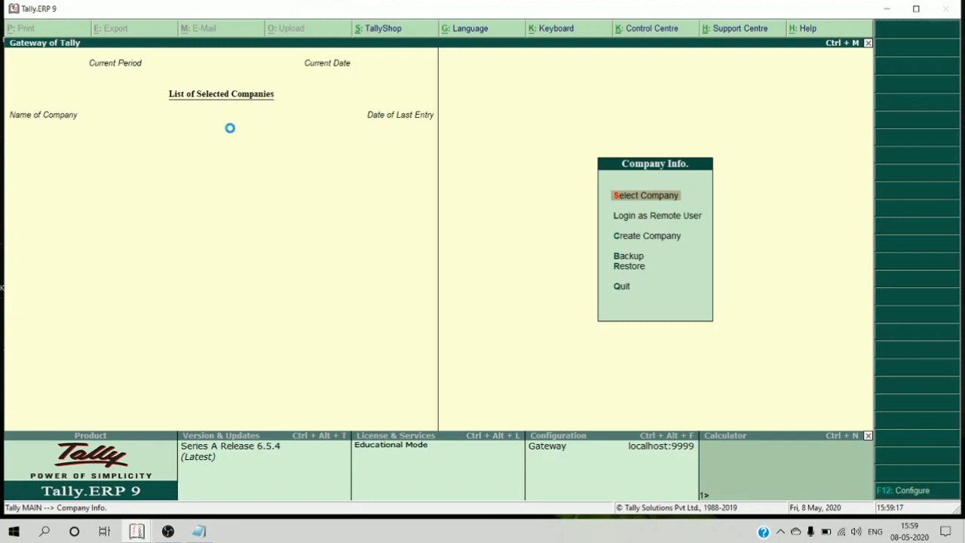
{"action": "key", "text": "Return"}
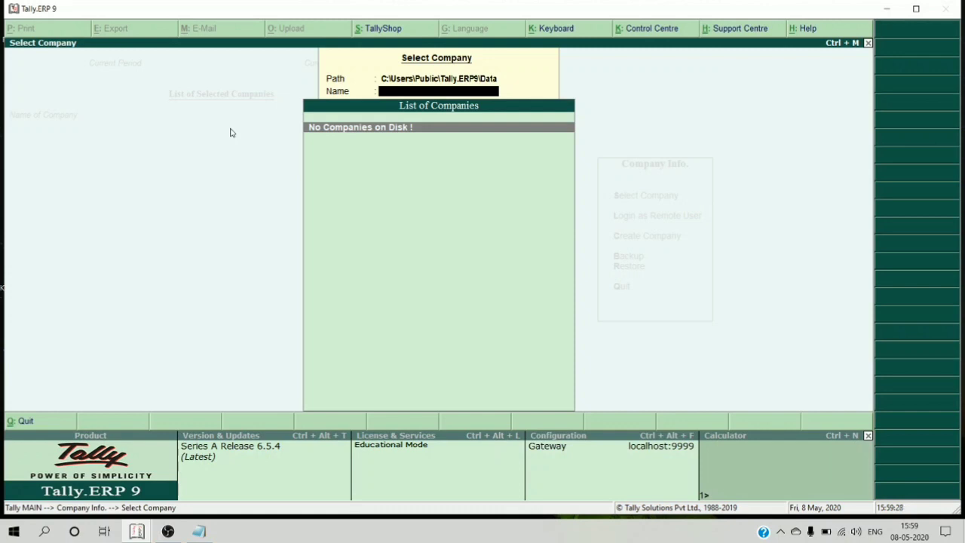
{"action": "key", "text": "Escape"}
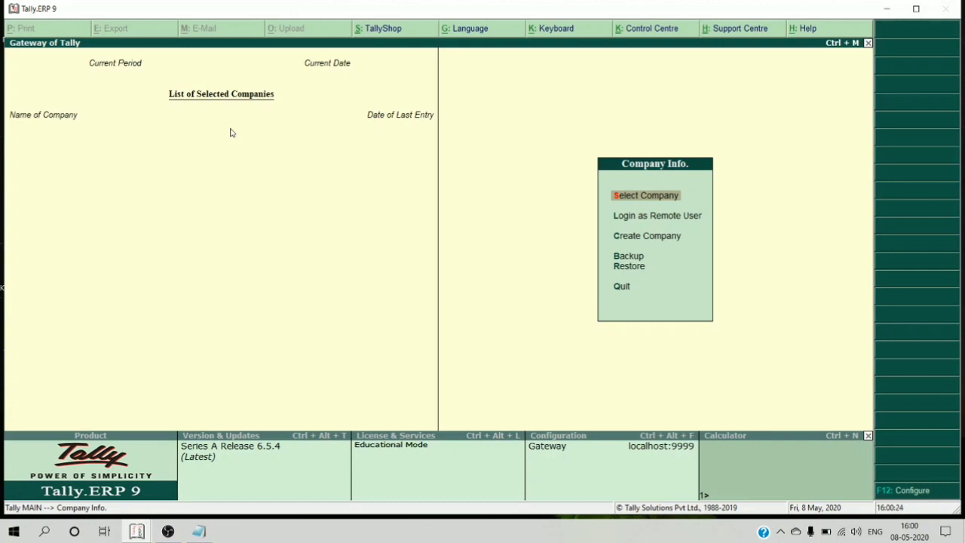
{"action": "key", "text": "Down"}
{"action": "key", "text": "Down"}
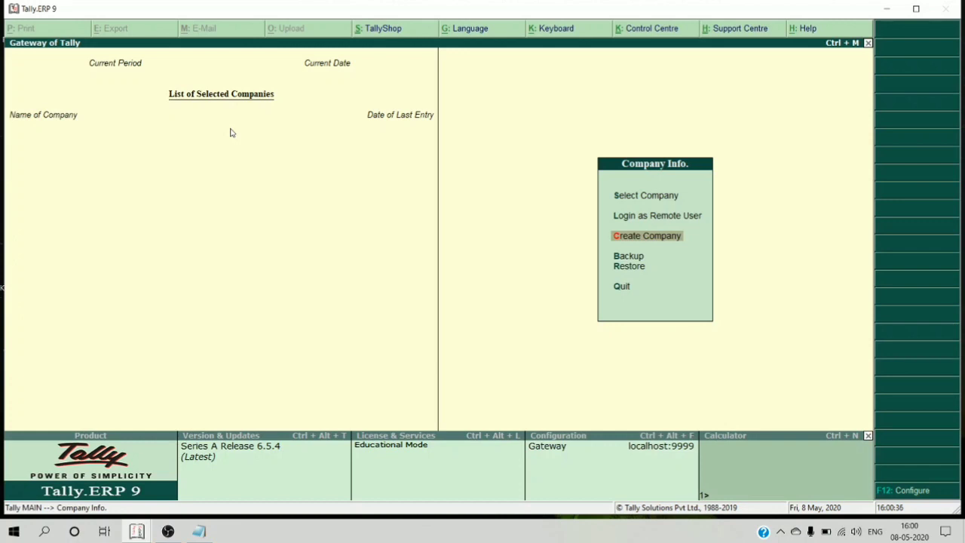
{"action": "key", "text": "Down"}
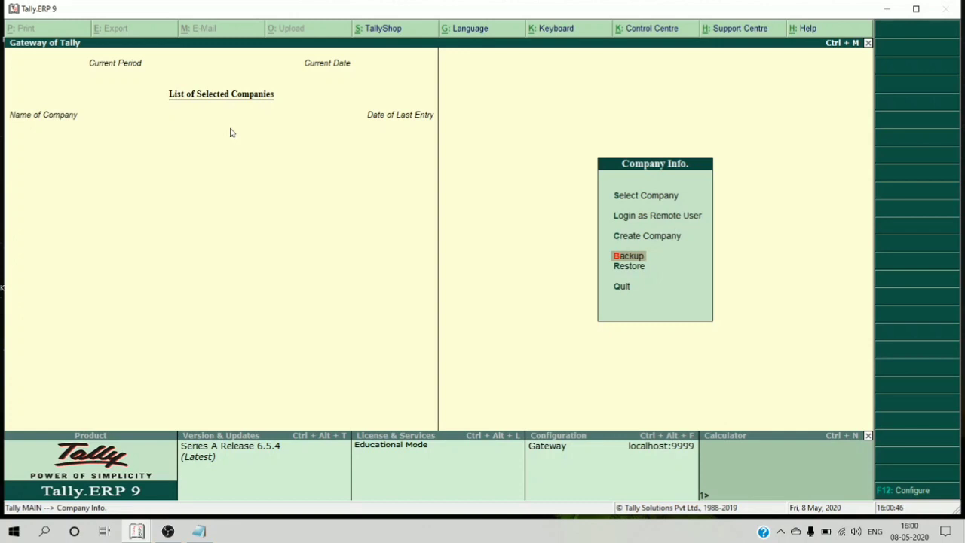
{"action": "key", "text": "Down"}
{"action": "key", "text": "Down"}
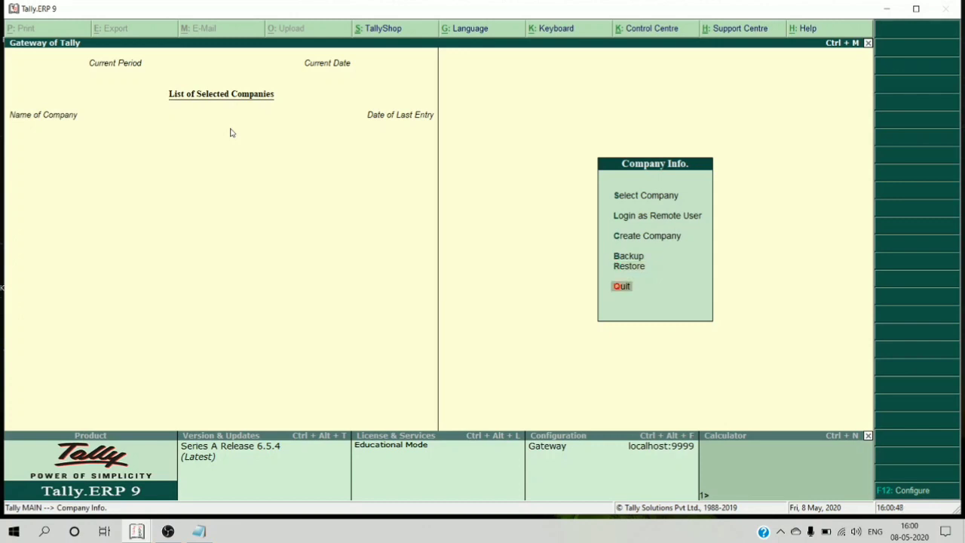
{"action": "key", "text": "Up"}
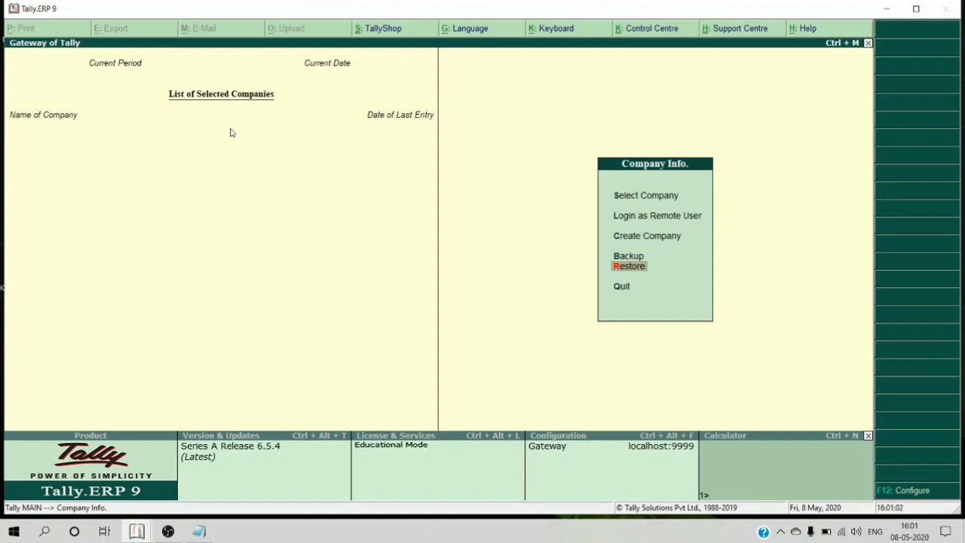
{"action": "key", "text": "Up"}
{"action": "key", "text": "Down"}
{"action": "key", "text": "Down"}
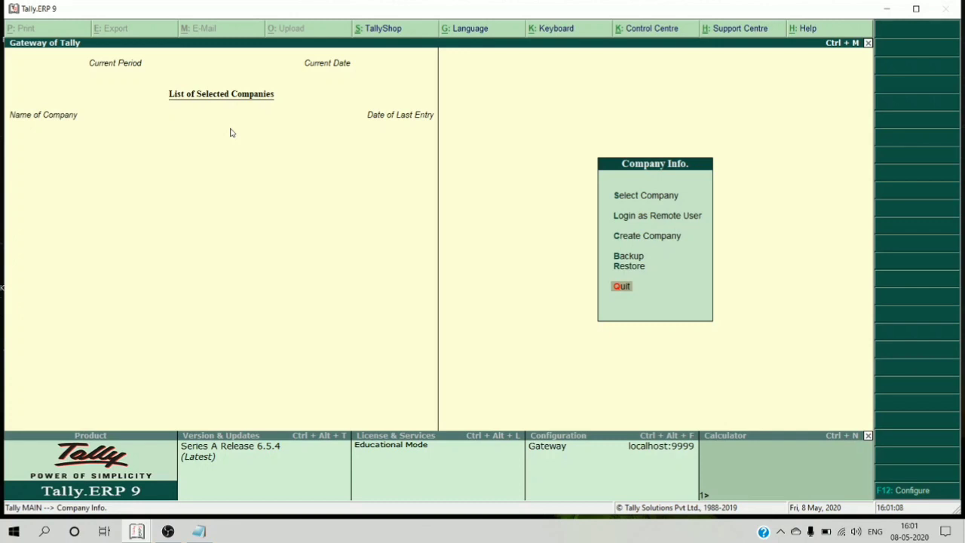
{"action": "key", "text": "Up"}
{"action": "key", "text": "Up"}
{"action": "key", "text": "Up"}
{"action": "key", "text": "Up"}
{"action": "key", "text": "Up"}
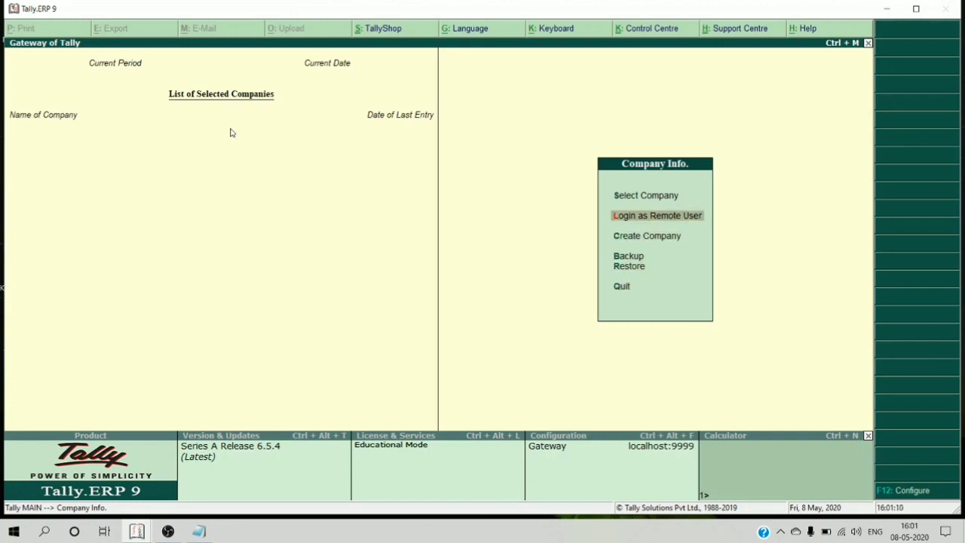
{"action": "key", "text": "Down"}
{"action": "key", "text": "Up"}
{"action": "key", "text": "Down"}
{"action": "key", "text": "Up"}
{"action": "key", "text": "Down"}
{"action": "key", "text": "Up"}
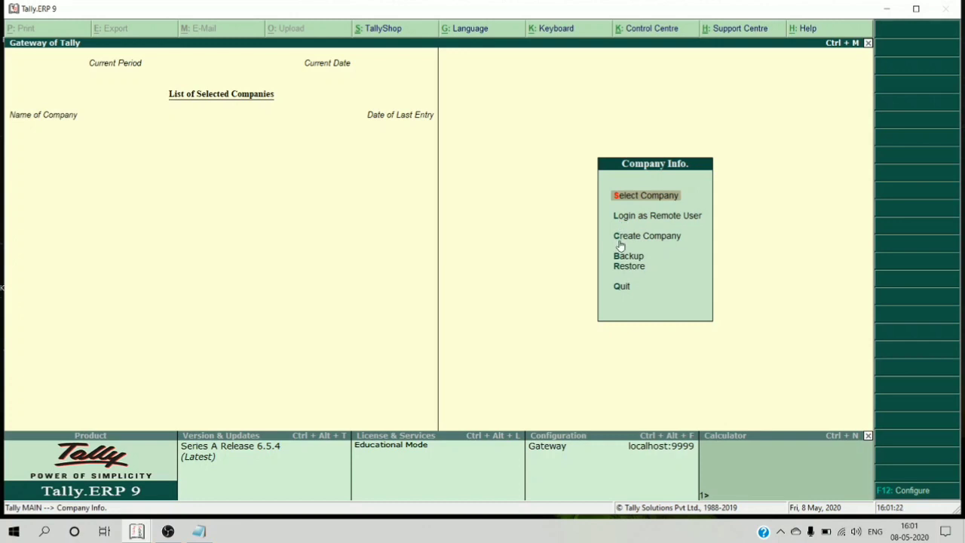
{"action": "key", "text": "Down"}
{"action": "key", "text": "Down"}
{"action": "key", "text": "Down"}
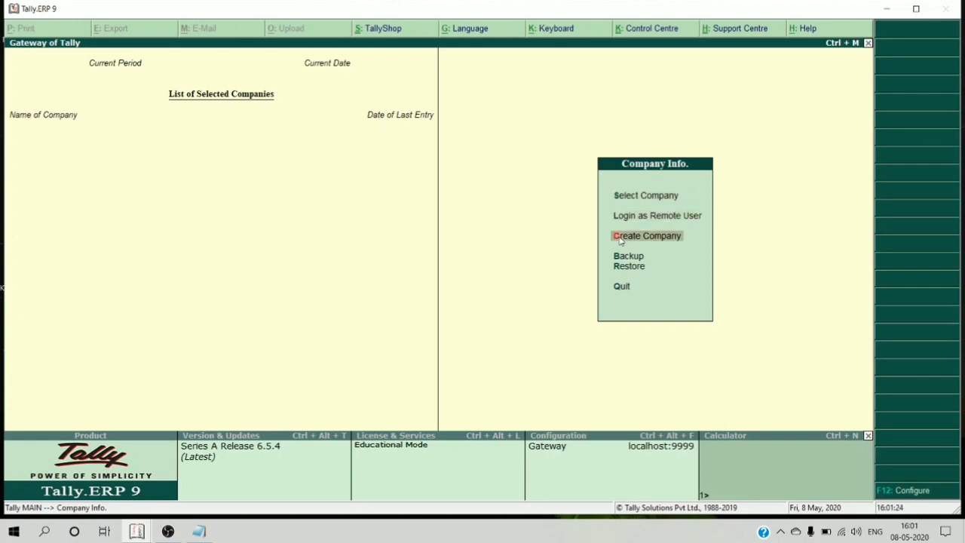
{"action": "key", "text": "Up"}
{"action": "key", "text": "Up"}
{"action": "key", "text": "Up"}
{"action": "key", "text": "Up"}
{"action": "key", "text": "Down"}
{"action": "key", "text": "Down"}
{"action": "key", "text": "Down"}
{"action": "key", "text": "Down"}
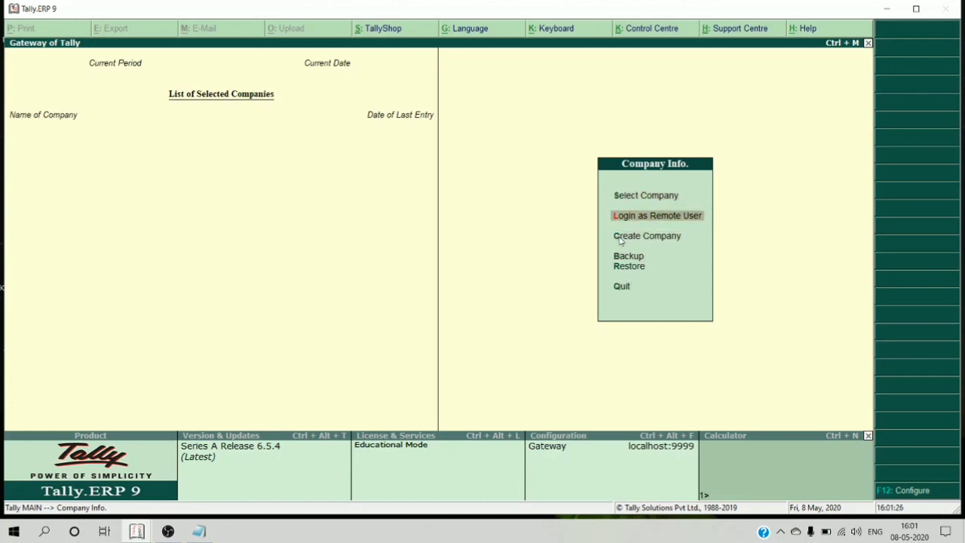
{"action": "key", "text": "Up"}
{"action": "key", "text": "Up"}
{"action": "key", "text": "Up"}
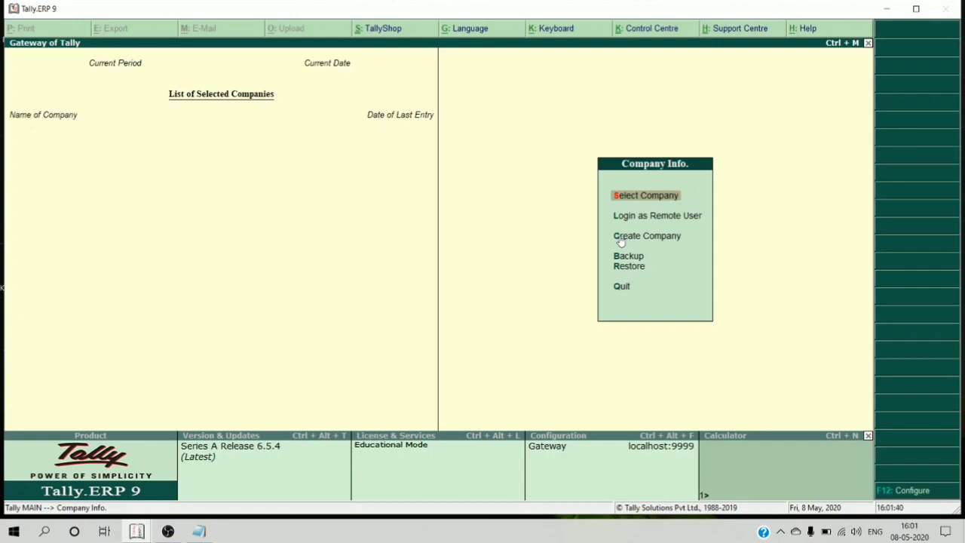
{"action": "key", "text": "Down"}
{"action": "key", "text": "Down"}
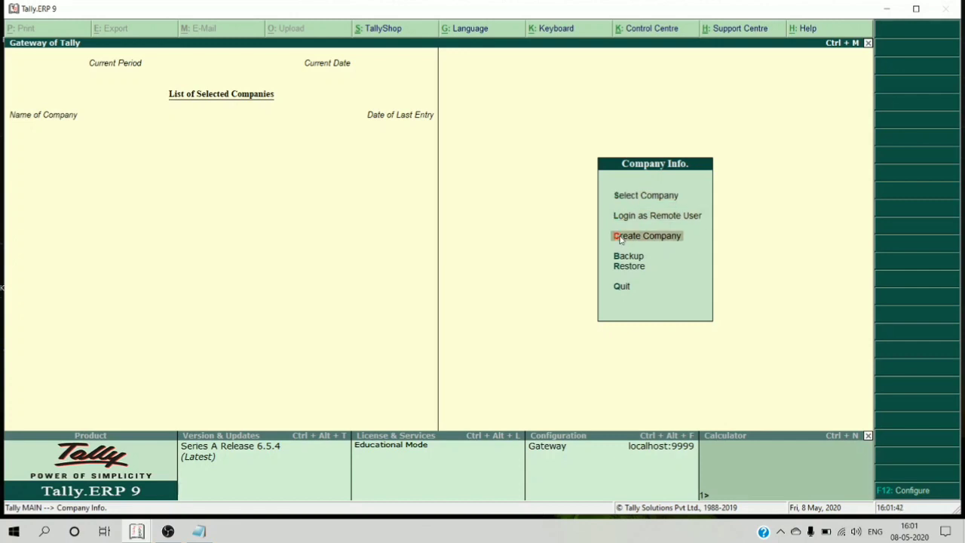
{"action": "key", "text": "Up"}
{"action": "key", "text": "Up"}
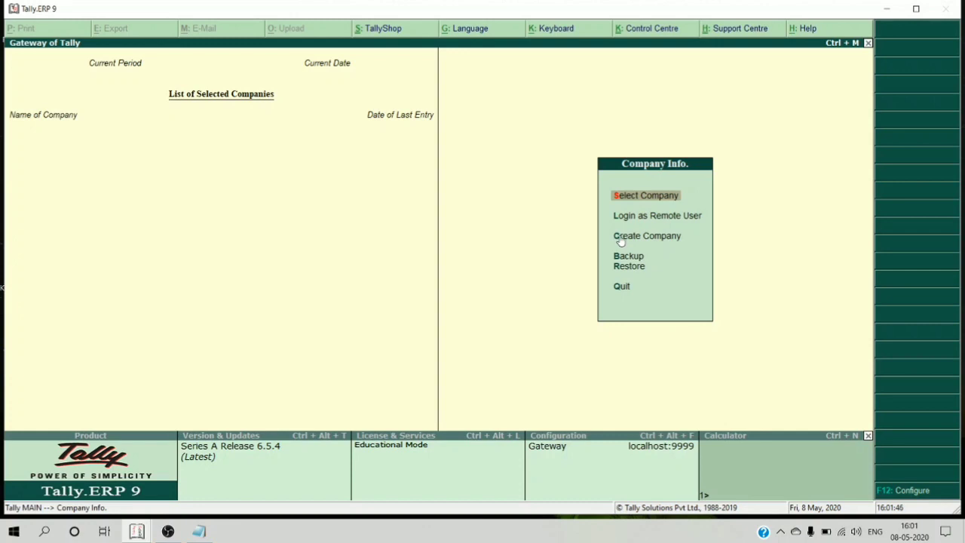
Open Create Company and start typing the new company's name ending in 'Pvt'.
{"action": "left_click", "coordinate": [619, 236]}
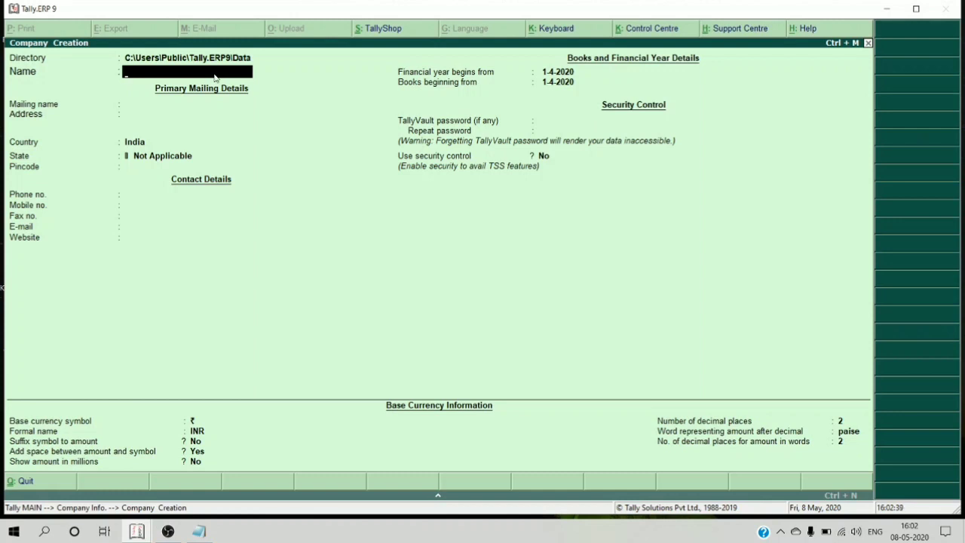
{"action": "type", "text": "Kuldeep Singh"}
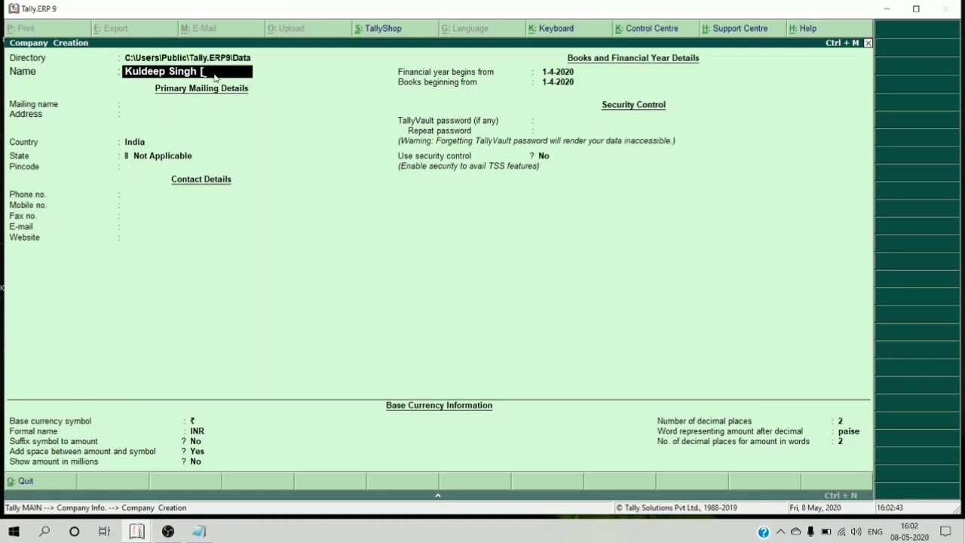
{"action": "type", "text": " Pvt"}
Correct the typo and complete the company name with 'Pvt. Ltd', accepting it as mailing name.
{"action": "key", "text": "BackSpace"}
{"action": "key", "text": "BackSpace"}
{"action": "type", "text": "t. Ltd"}
{"action": "key", "text": "Return"}
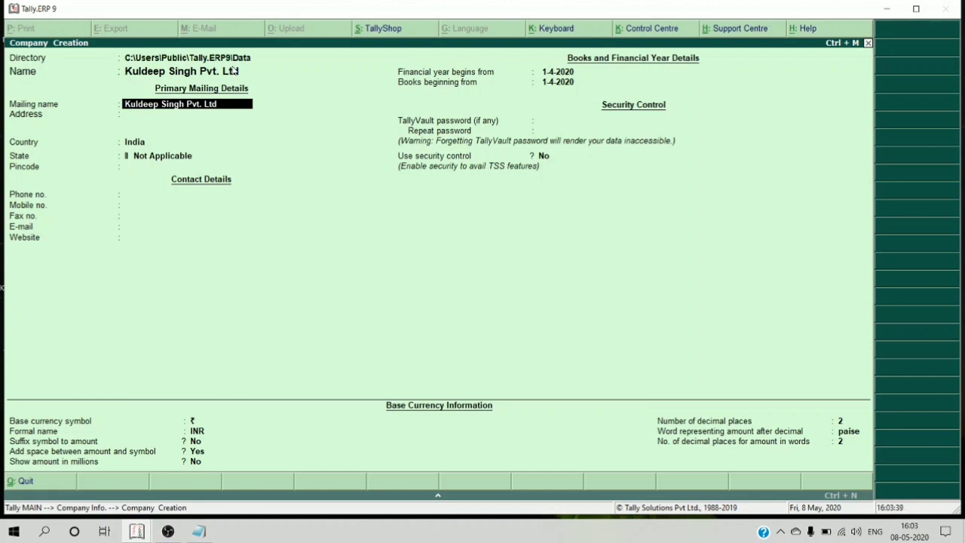
Keep the mailing name, type the company's two address lines, and move on to Country.
{"action": "key", "text": "Return"}
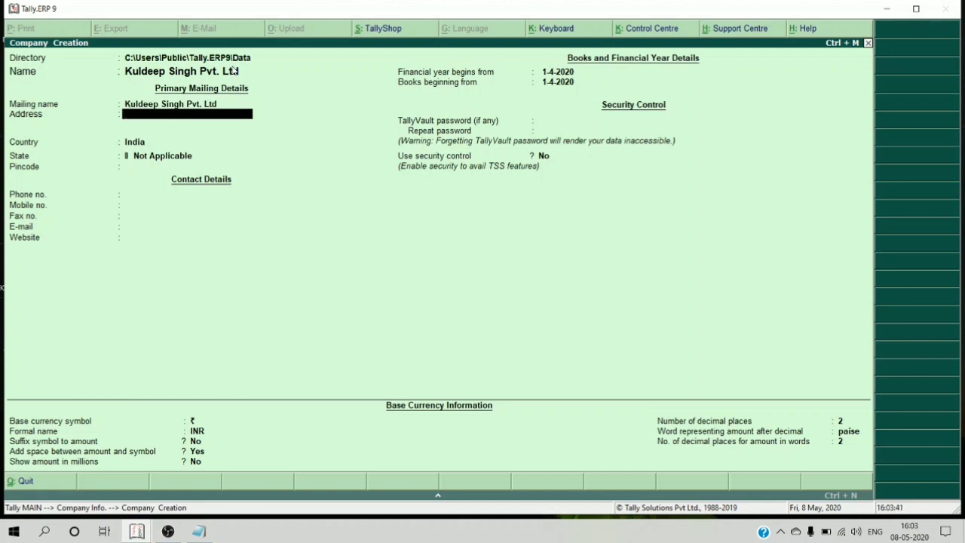
{"action": "type", "text": "At- Bhadrak"}
{"action": "key", "text": "Return"}
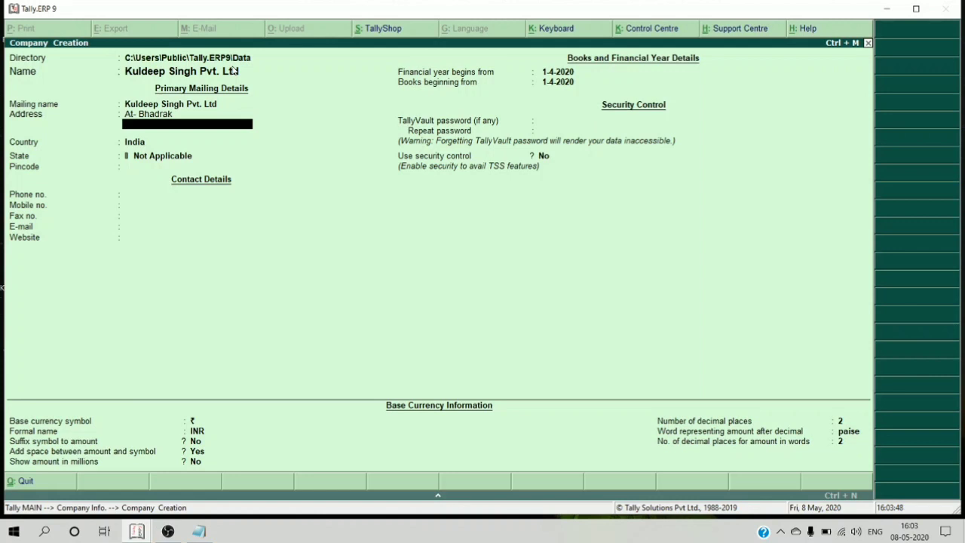
{"action": "type", "text": "Dist- Bhadrak"}
{"action": "key", "text": "Return"}
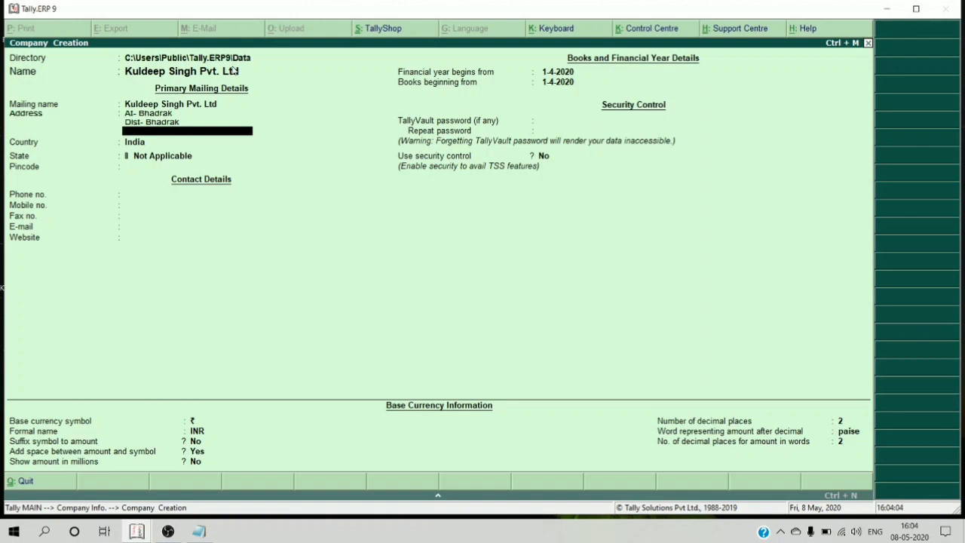
{"action": "key", "text": "Return"}
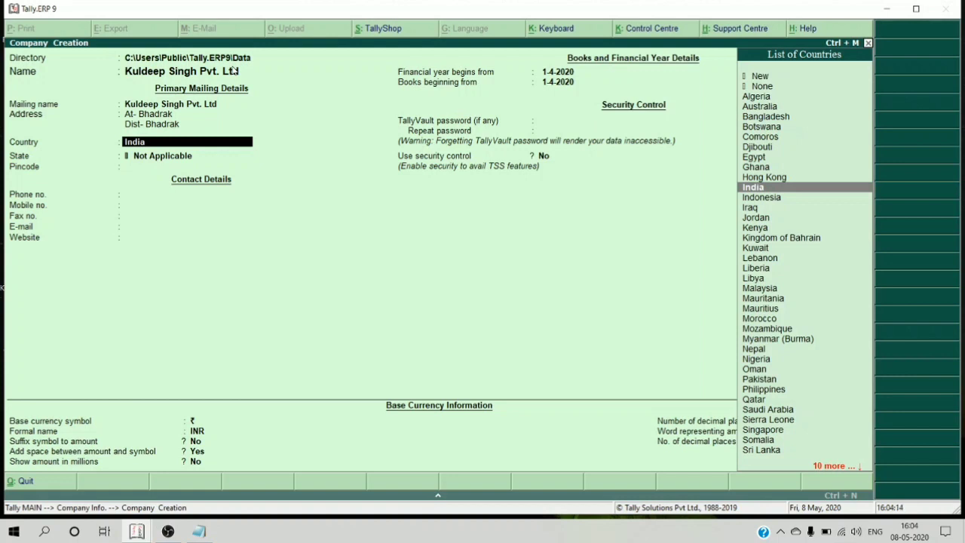
Accept India as the country and filter the State list with 'O' to show Odisha.
{"action": "key", "text": "Return"}
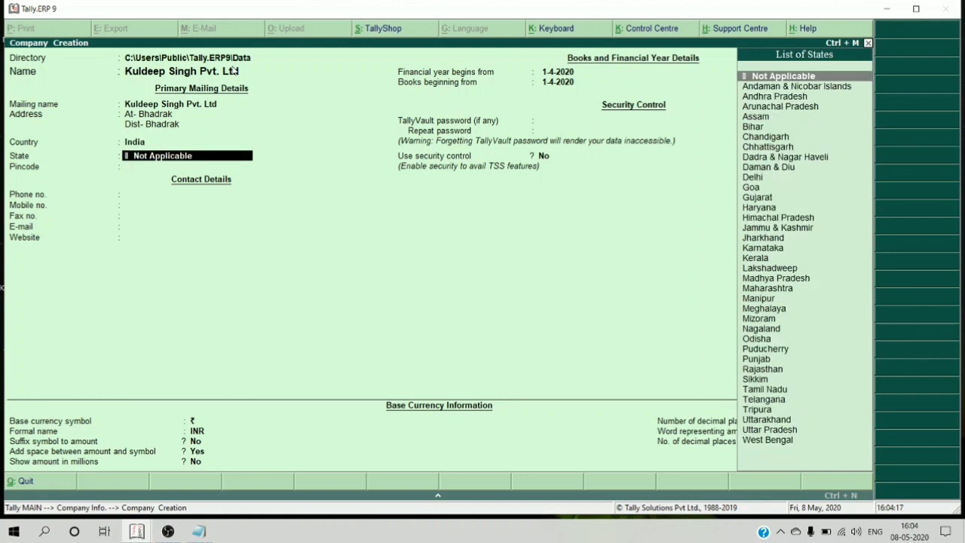
{"action": "type", "text": "O"}
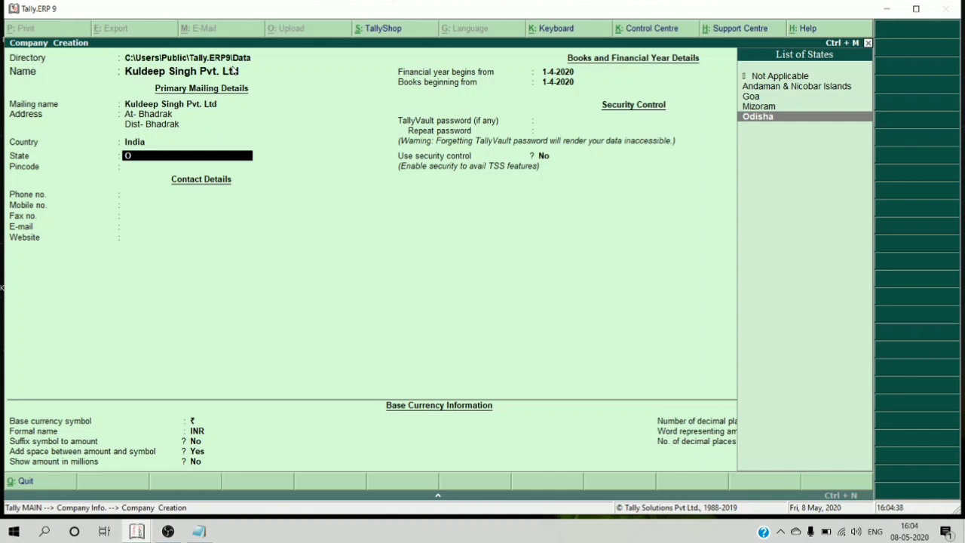
Set Odisha as the state, enter the pincode, and leave phone, mobile, fax, e-mail and website blank.
{"action": "key", "text": "Return"}
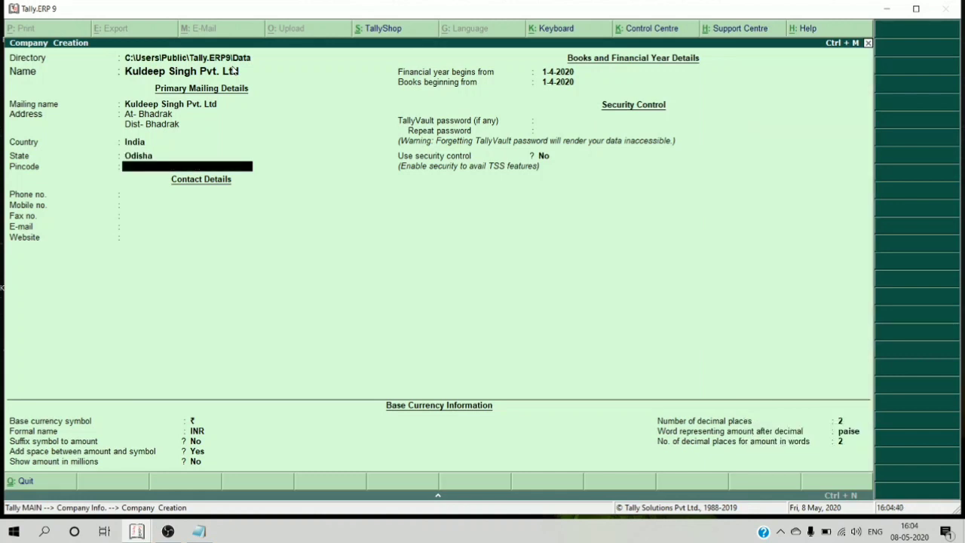
{"action": "type", "text": "756100"}
{"action": "key", "text": "Return"}
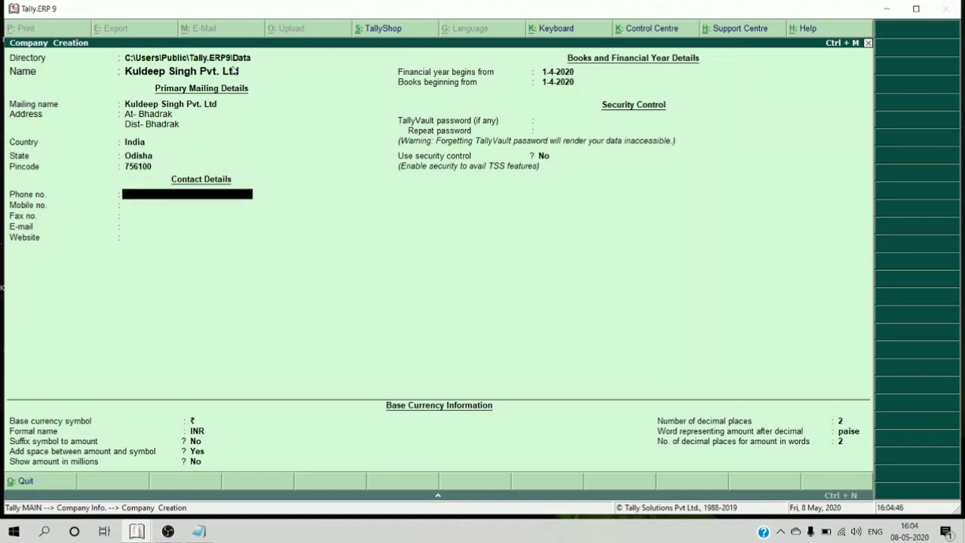
{"action": "key", "text": "Return"}
{"action": "key", "text": "Return"}
{"action": "key", "text": "Return"}
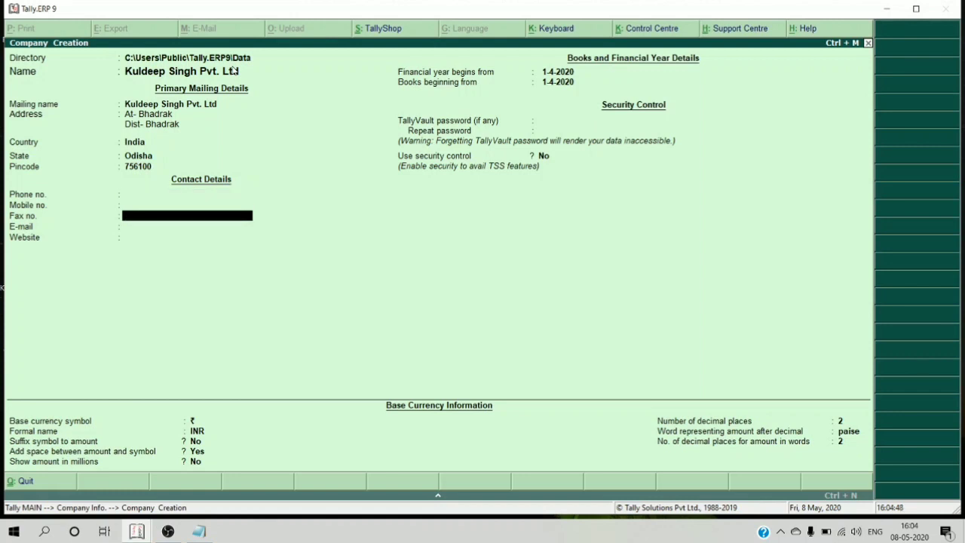
{"action": "key", "text": "Return"}
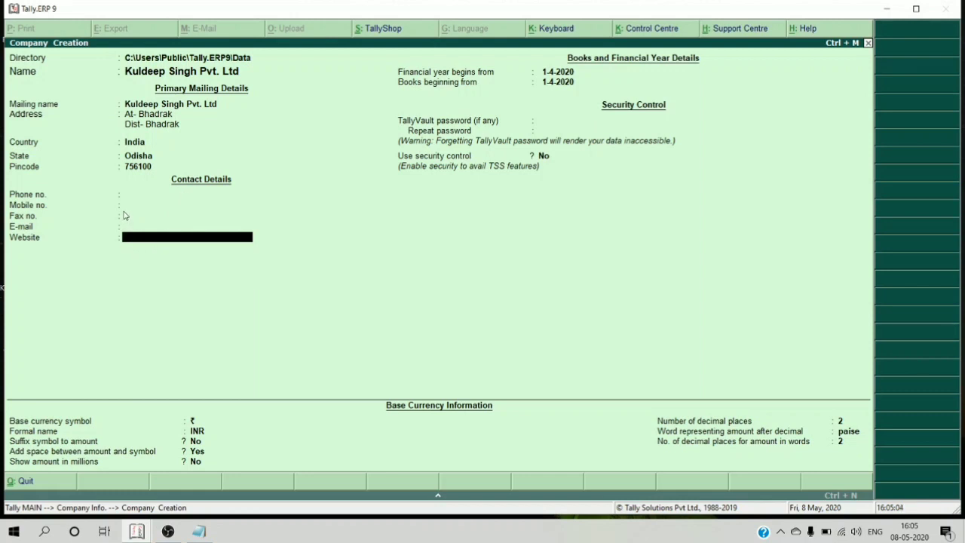
{"action": "key", "text": "Return"}
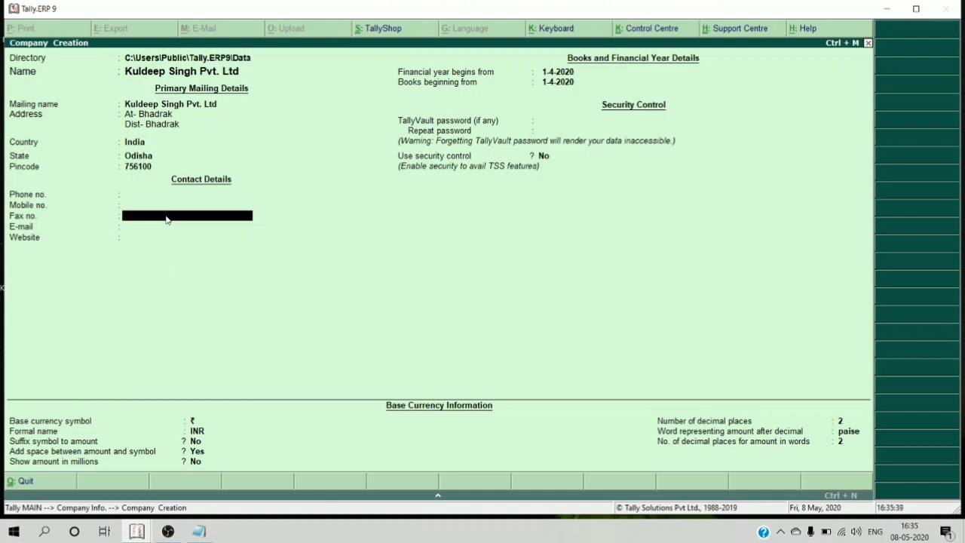
{"action": "key", "text": "Return"}
{"action": "key", "text": "Return"}
{"action": "key", "text": "Return"}
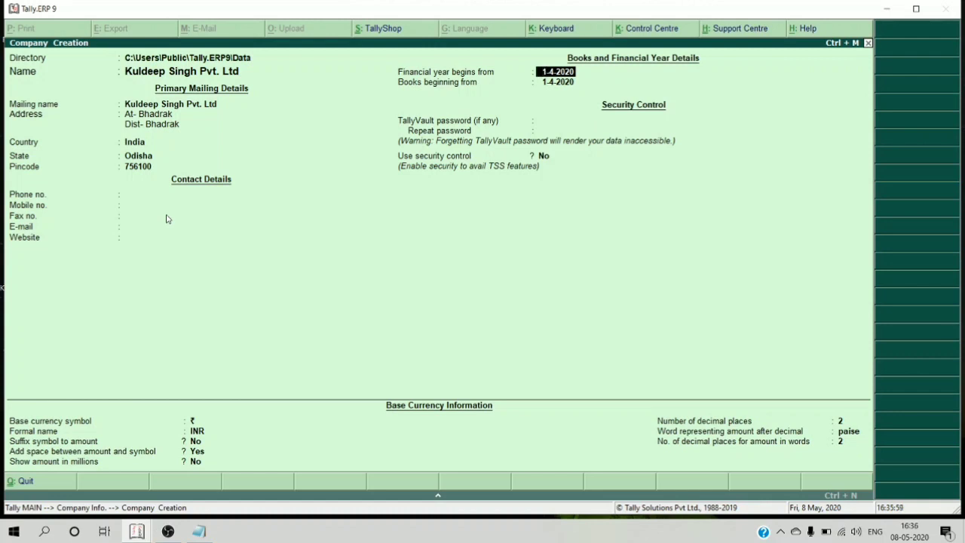
Enter 1-4-2020 as the financial year start and accept 1-4-2020 for books beginning.
{"action": "type", "text": "\\"}
{"action": "key", "text": "BackSpace"}
{"action": "type", "text": "1-4-2020"}
{"action": "key", "text": "Return"}
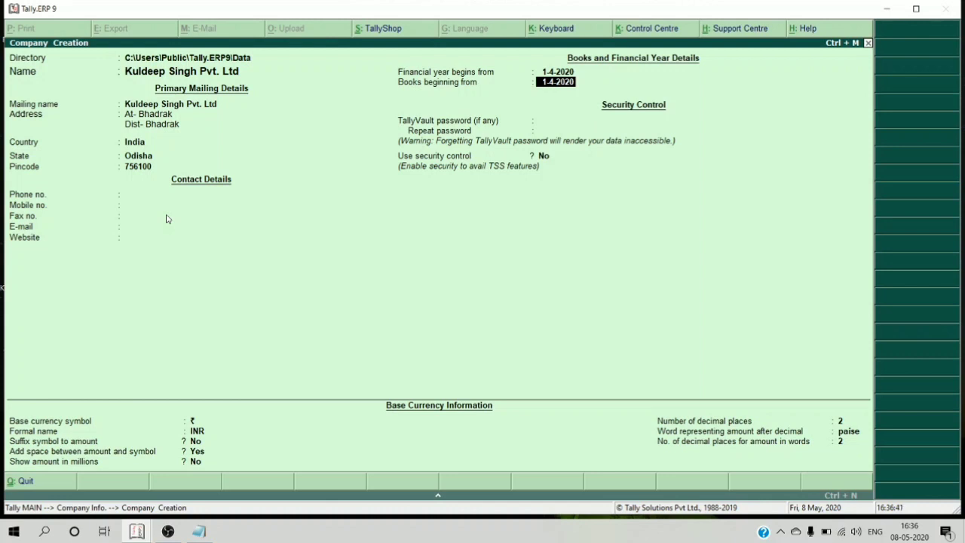
{"action": "key", "text": "Return"}
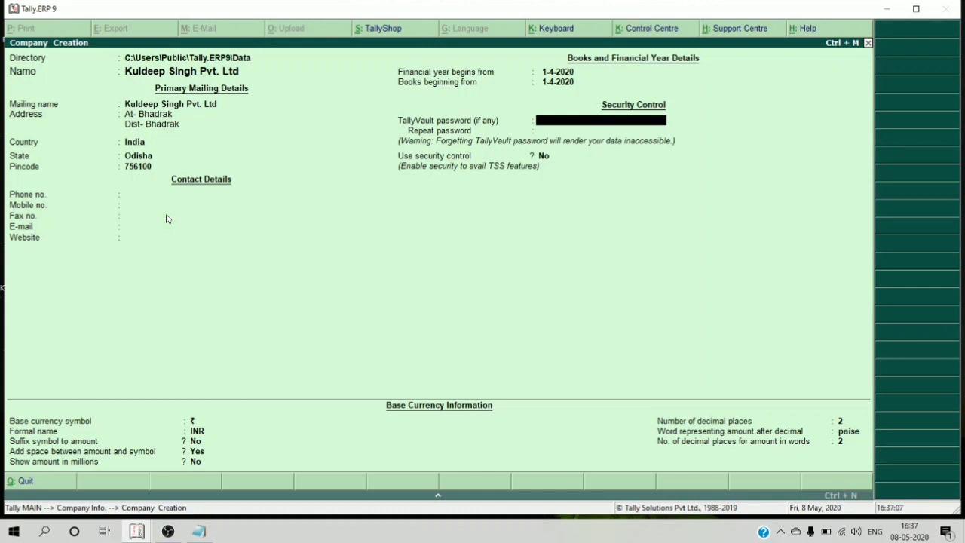
Enter the TallyVault password and repeat it to confirm.
{"action": "type", "text": "***"}
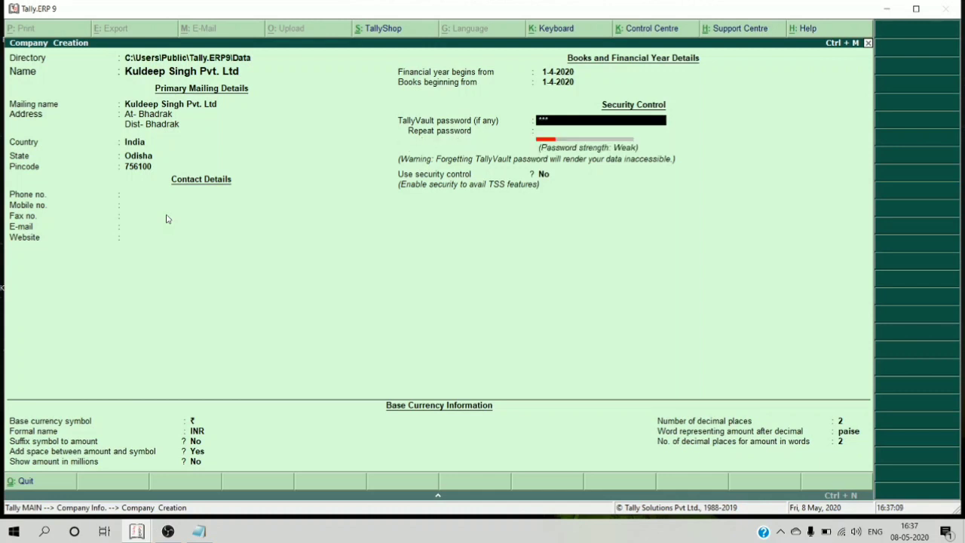
{"action": "type", "text": "**"}
{"action": "key", "text": "Return"}
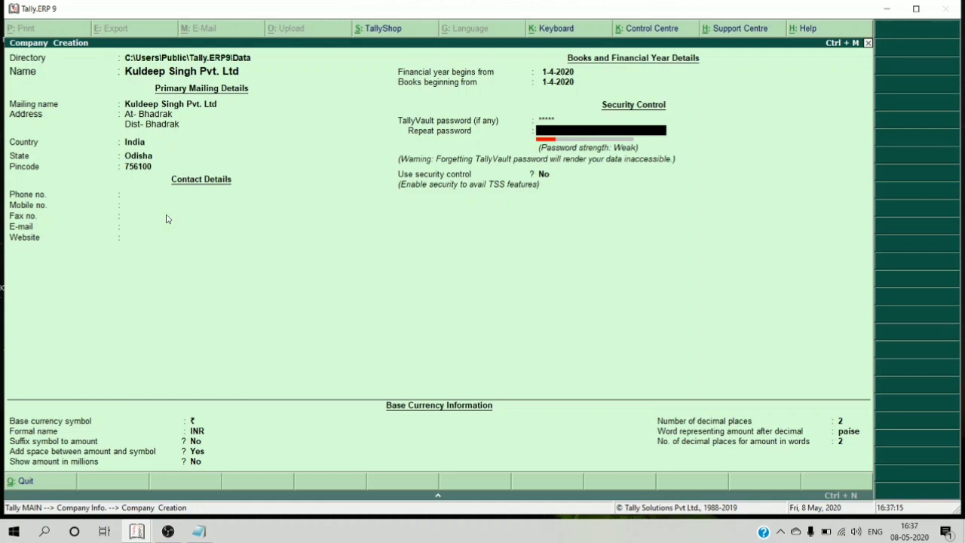
{"action": "type", "text": "***"}
{"action": "key", "text": "Return"}
Clear the spelling error and re-enter the repeated TallyVault password.
{"action": "key", "text": "t"}
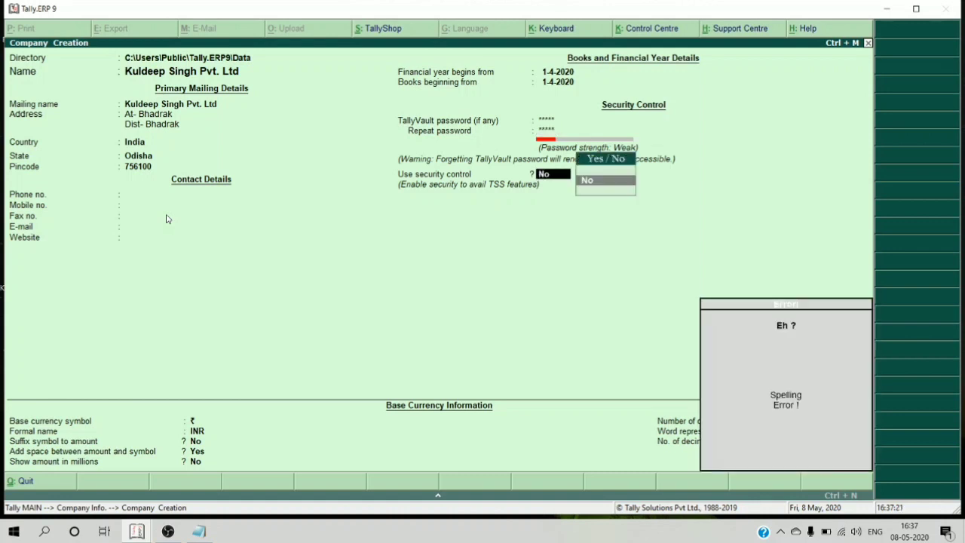
{"action": "key", "text": "Return"}
{"action": "key", "text": "BackSpace"}
{"action": "key", "text": "BackSpace"}
{"action": "key", "text": "BackSpace"}
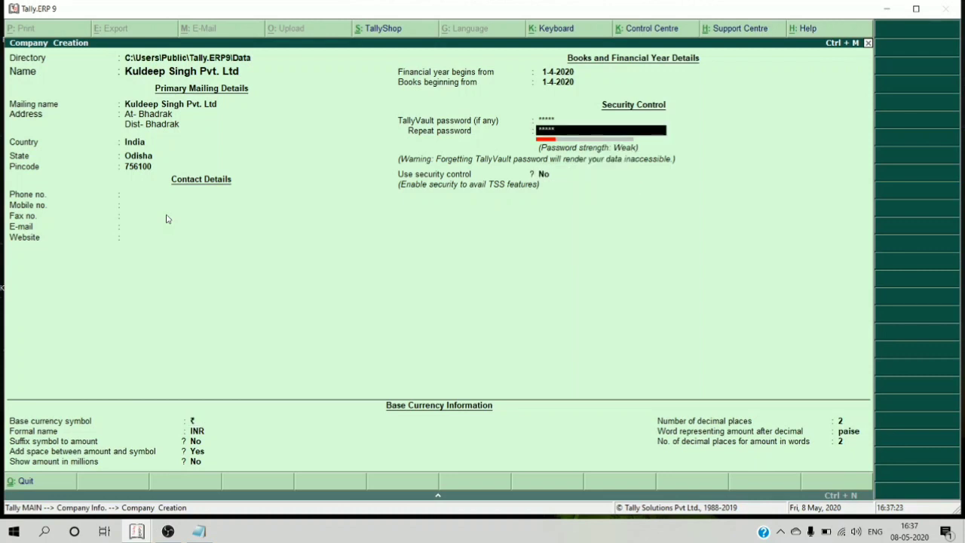
{"action": "key", "text": "Return"}
{"action": "key", "text": "Return"}
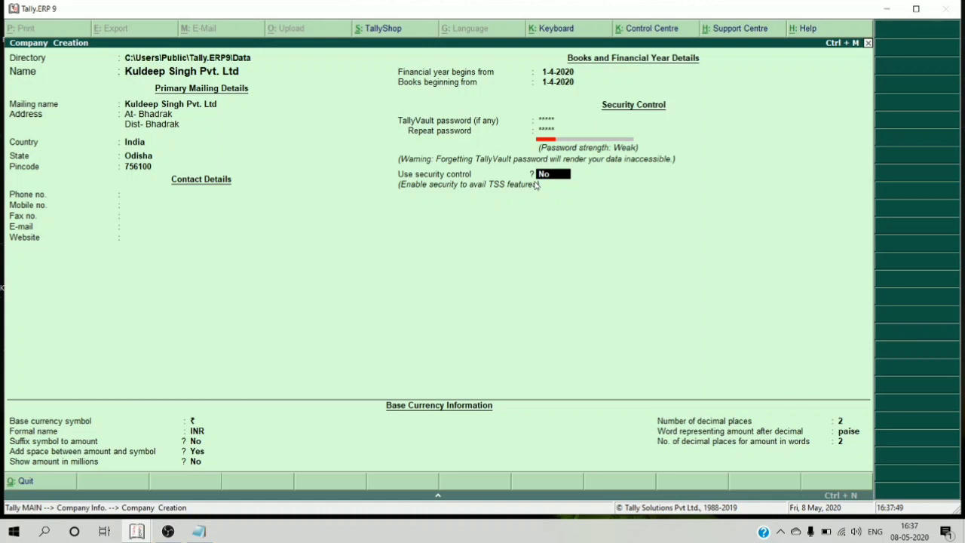
Set Use security control to Yes and create the administrator user with a password entered twice.
{"action": "key", "text": "y"}
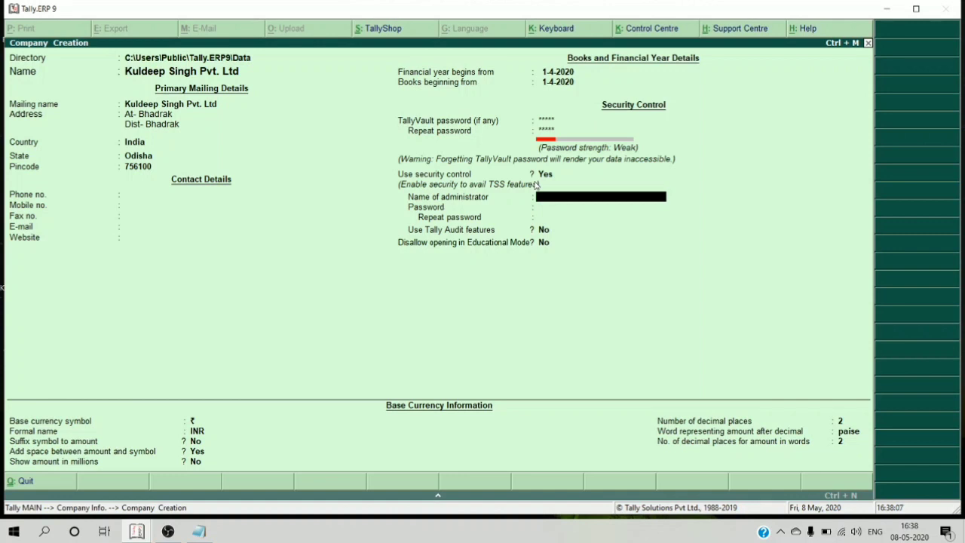
{"action": "type", "text": "kuldeep"}
{"action": "key", "text": "Return"}
{"action": "type", "text": "****"}
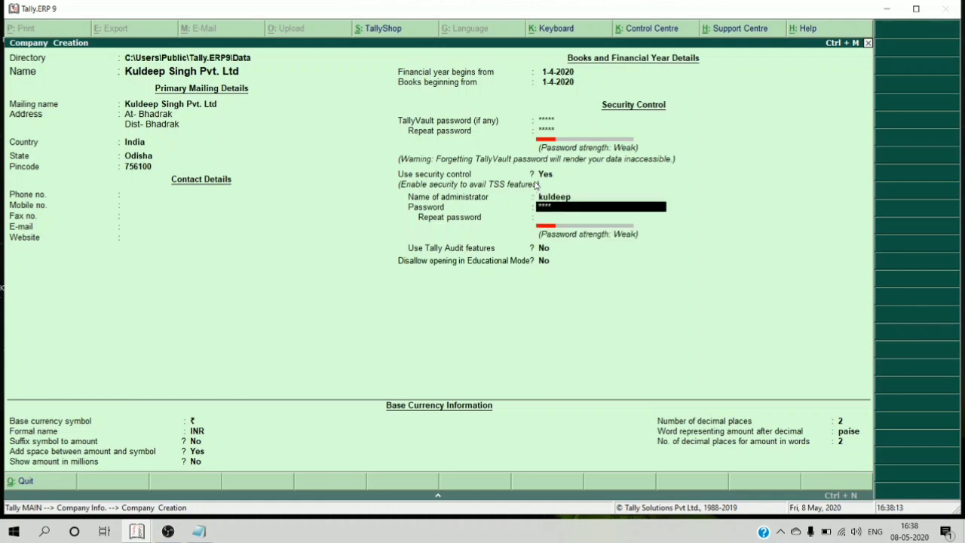
{"action": "type", "text": "*"}
{"action": "key", "text": "Return"}
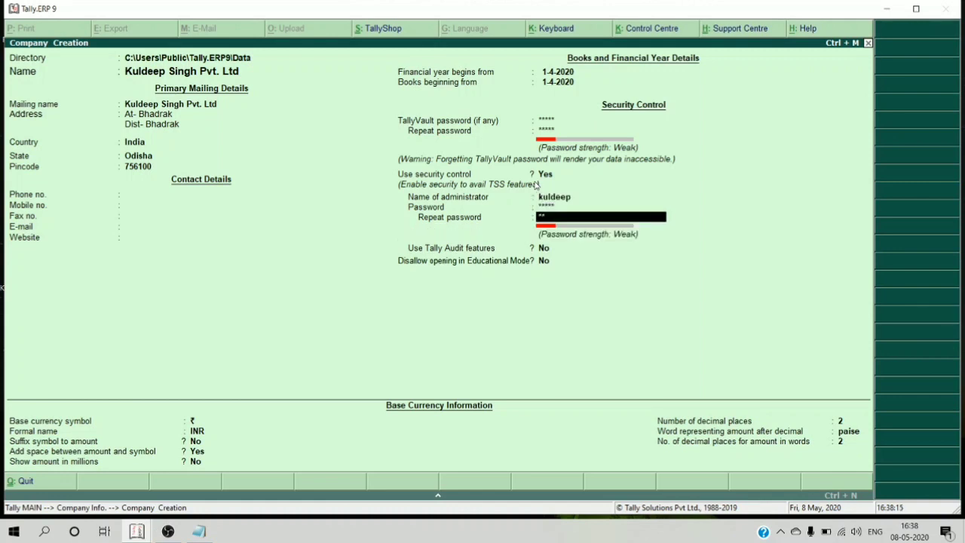
{"action": "key", "text": "Return"}
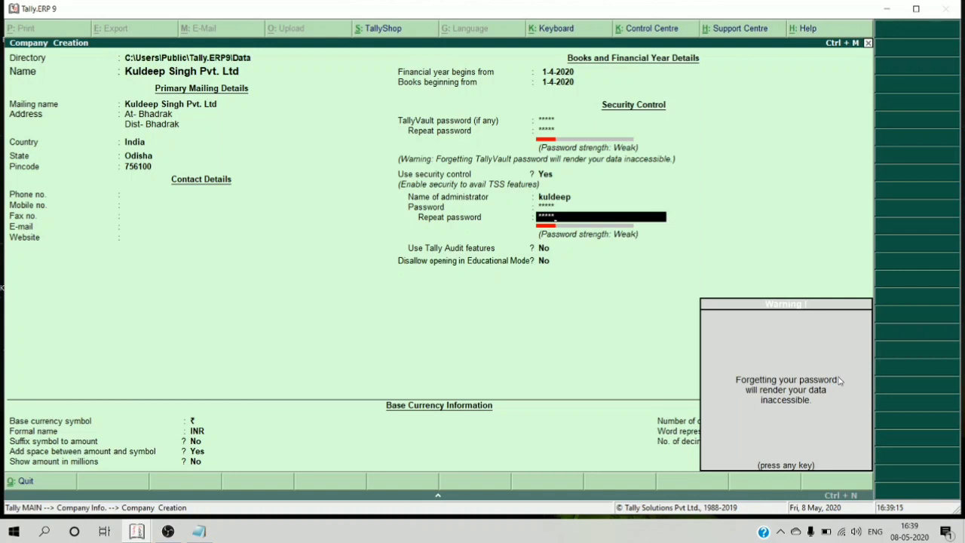
Dismiss the forgotten-password warning and leave Tally Audit features and Disallow Educational Mode at No.
{"action": "key", "text": "Return"}
{"action": "key", "text": "Return"}
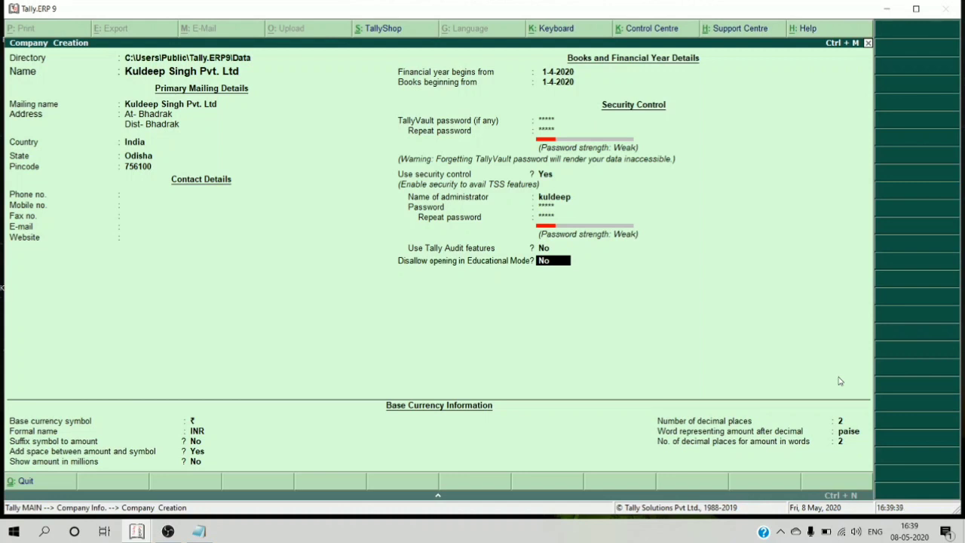
{"action": "key", "text": "Return"}
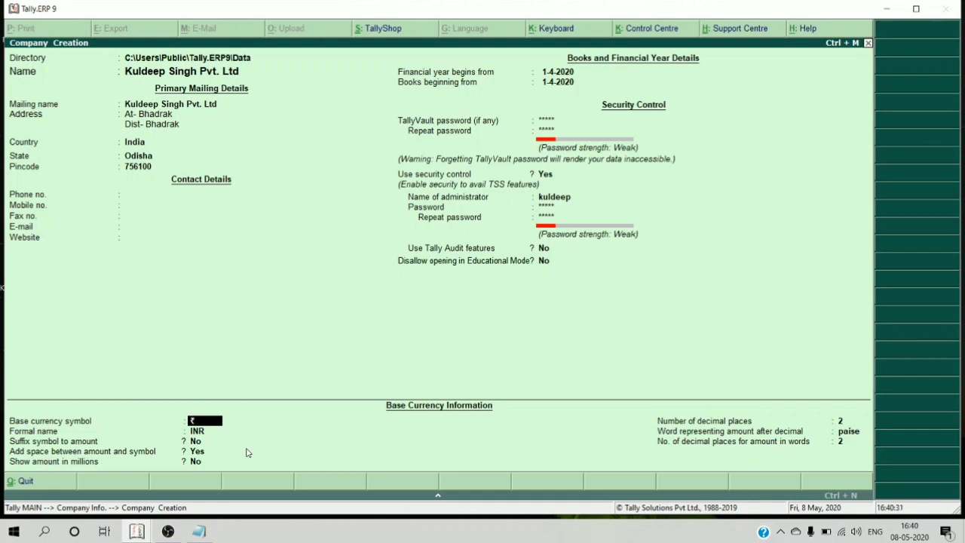
Accept ₹ as the base currency symbol and INR as its formal name, then bring up the Notepad currency notes.
{"action": "key", "text": "Return"}
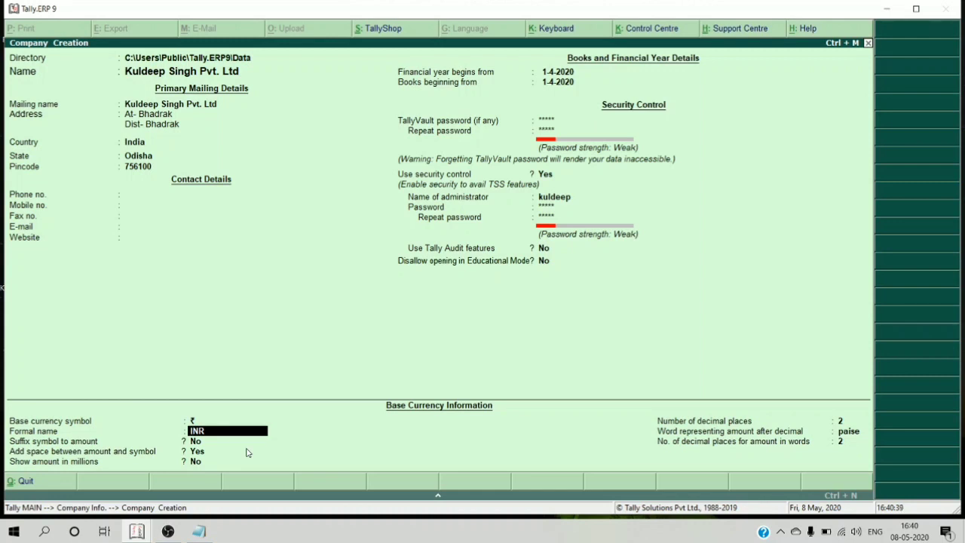
{"action": "key", "text": "Return"}
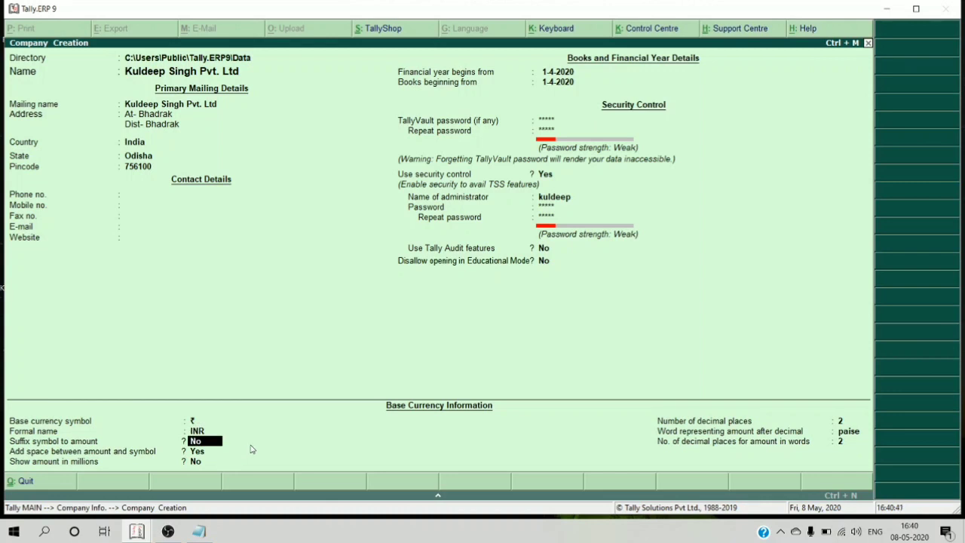
{"action": "left_click", "coordinate": [217, 539]}
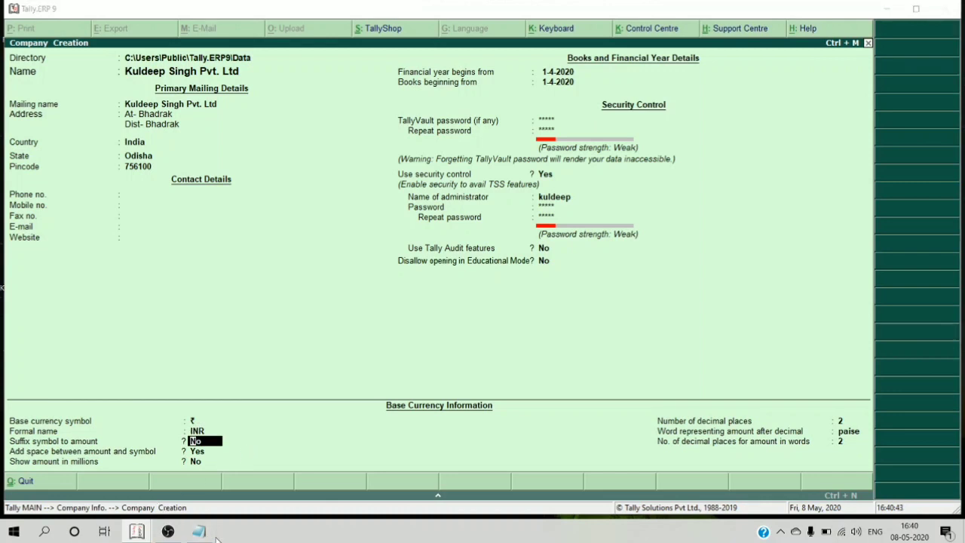
{"action": "left_click", "coordinate": [199, 531]}
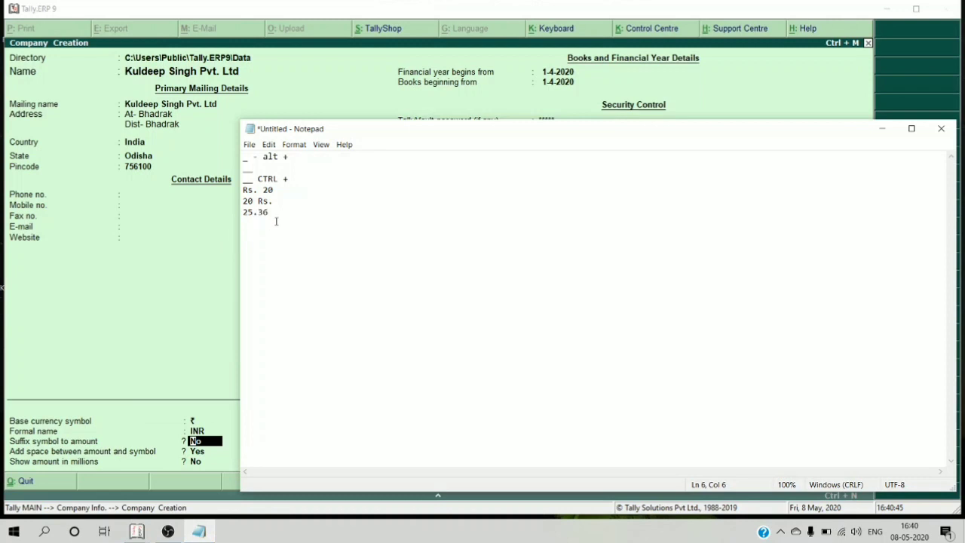
{"action": "left_click_drag", "start_coordinate": [276, 221], "coordinate": [243, 187]}
{"action": "left_click", "coordinate": [253, 189]}
{"action": "left_click_drag", "start_coordinate": [276, 190], "coordinate": [243, 200]}
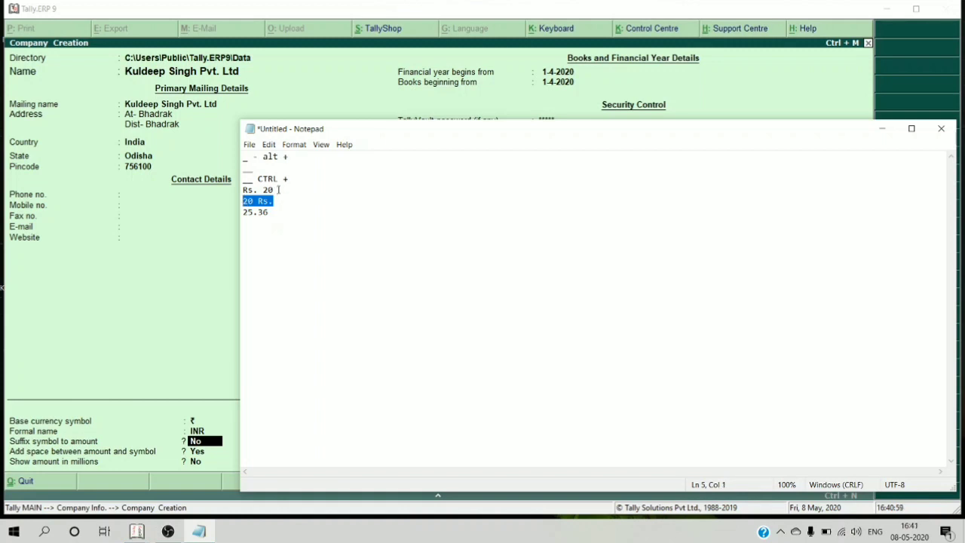
{"action": "left_click_drag", "start_coordinate": [276, 189], "coordinate": [242, 190]}
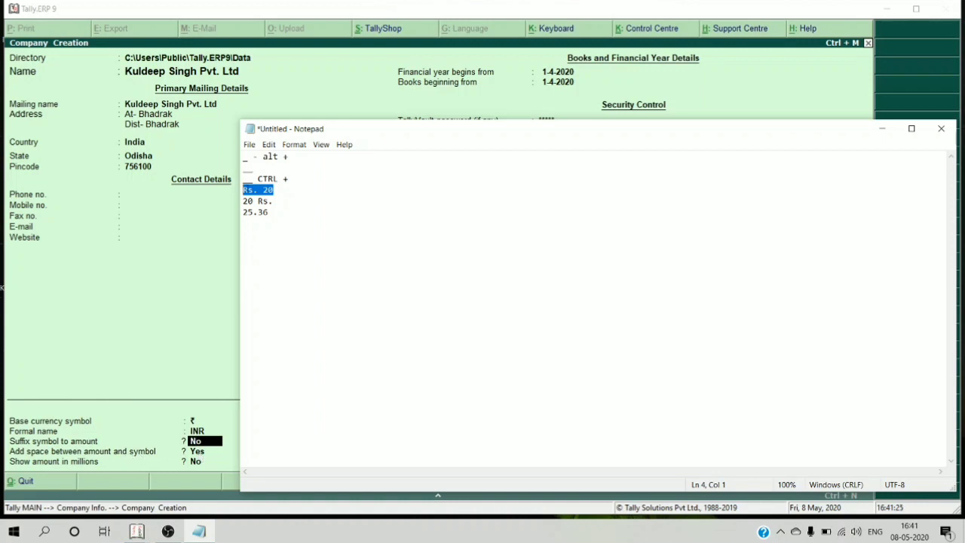
{"action": "left_click", "coordinate": [257, 190]}
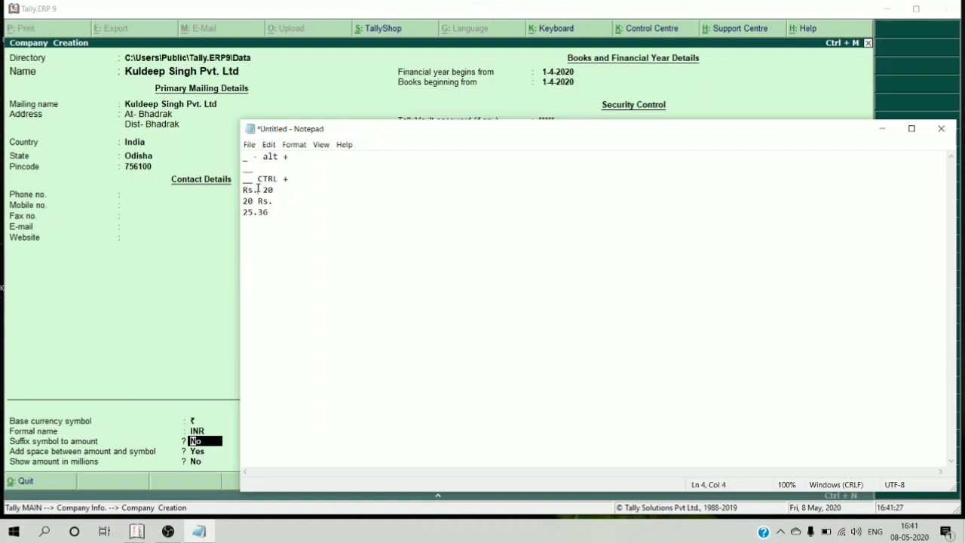
Back in Company Creation, clear the VAT No. warning and keep suffix No, space Yes, millions No.
{"action": "left_click", "coordinate": [263, 190]}
{"action": "key", "text": "Left"}
{"action": "key", "text": "Left"}
{"action": "left_click", "coordinate": [196, 454]}
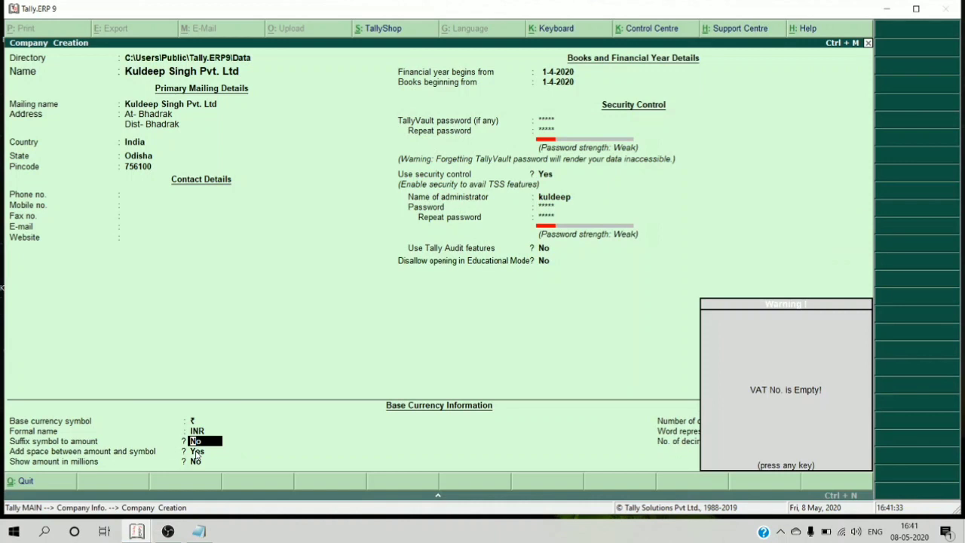
{"action": "key", "text": "Return"}
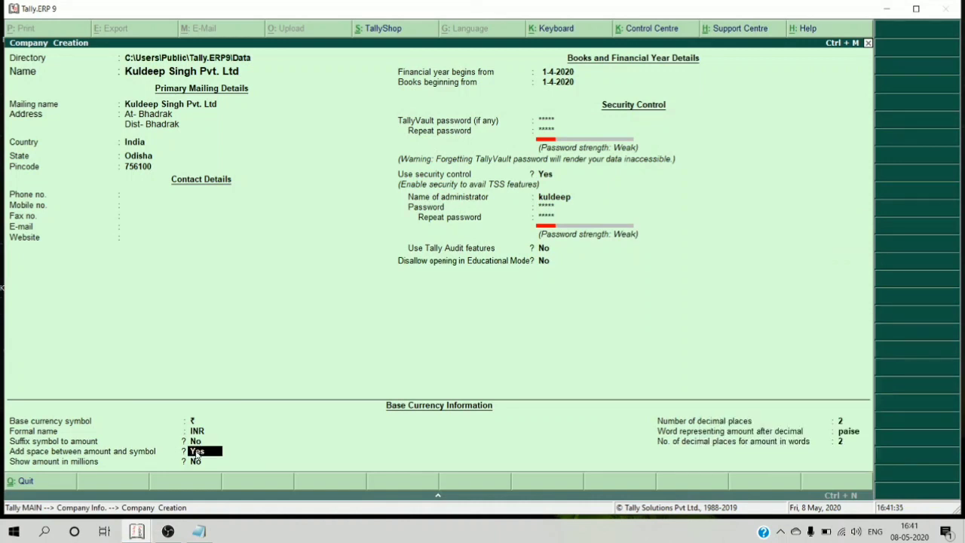
{"action": "key", "text": "Return"}
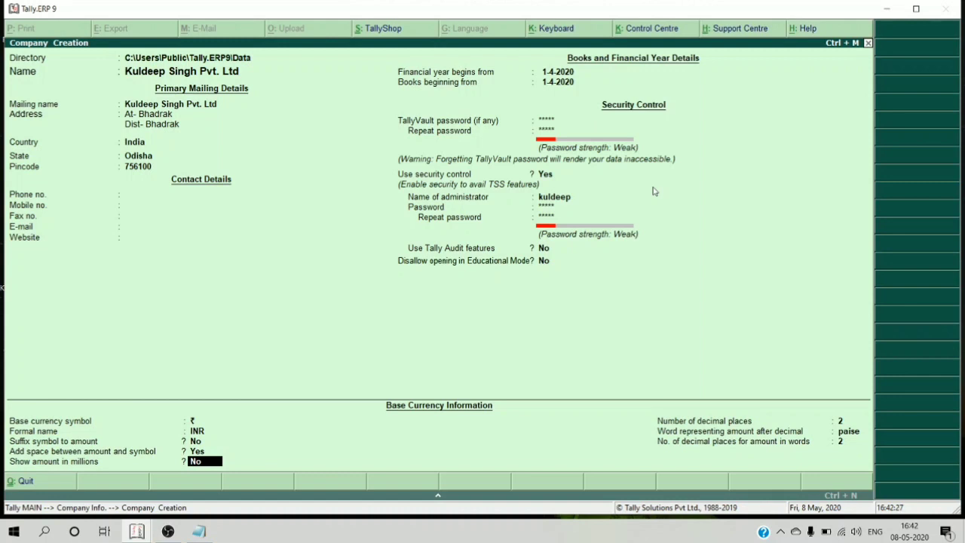
{"action": "key", "text": "Return"}
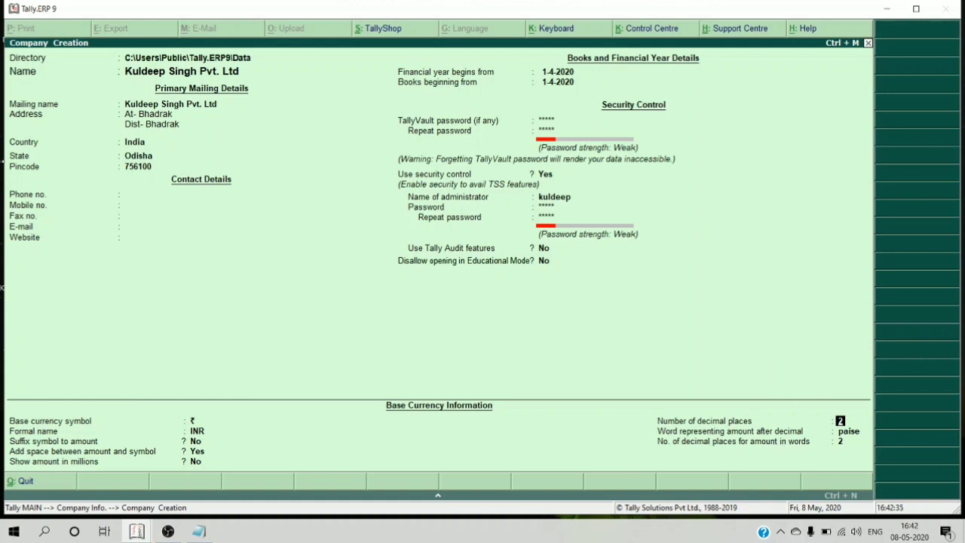
Highlight 36 in the Notepad example 25.36, then keep 2 decimal places in Tally.
{"action": "left_click", "coordinate": [214, 532]}
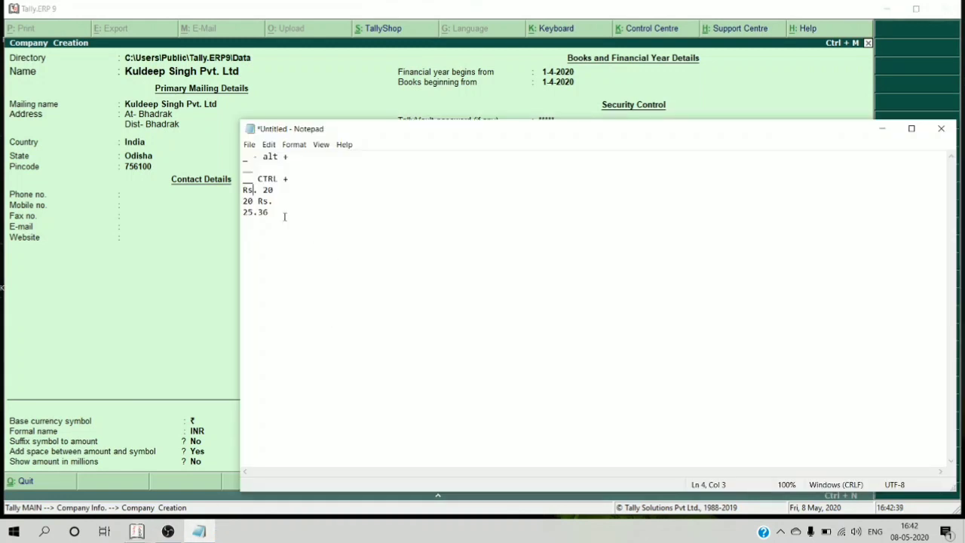
{"action": "left_click_drag", "start_coordinate": [272, 213], "coordinate": [242, 213]}
{"action": "left_click", "coordinate": [269, 214]}
{"action": "left_click_drag", "start_coordinate": [258, 213], "coordinate": [269, 213]}
{"action": "left_click", "coordinate": [200, 420]}
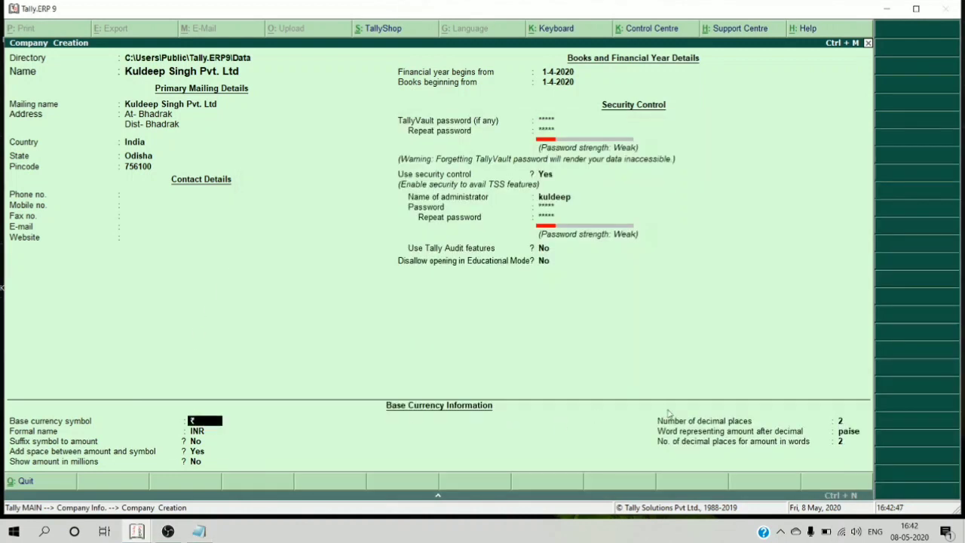
{"action": "left_click", "coordinate": [840, 422]}
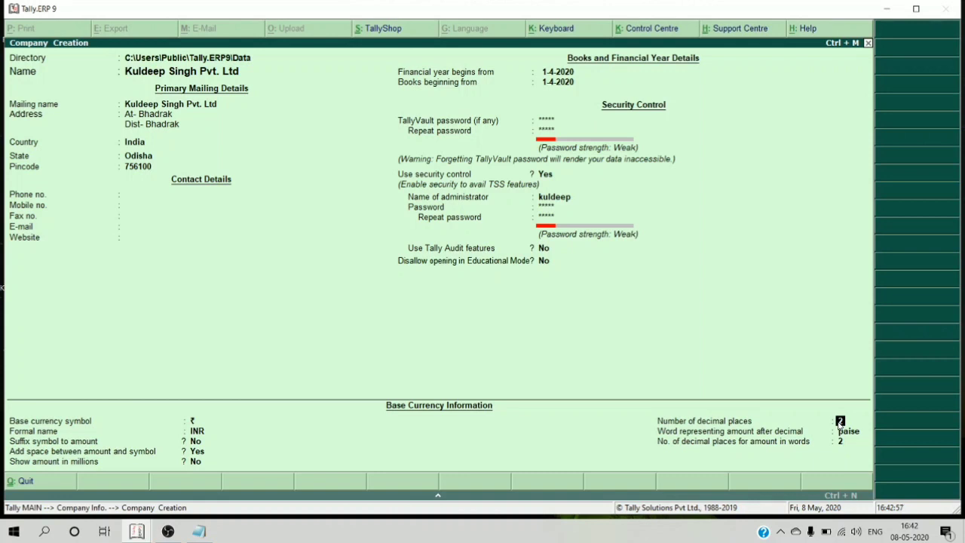
{"action": "key", "text": "Return"}
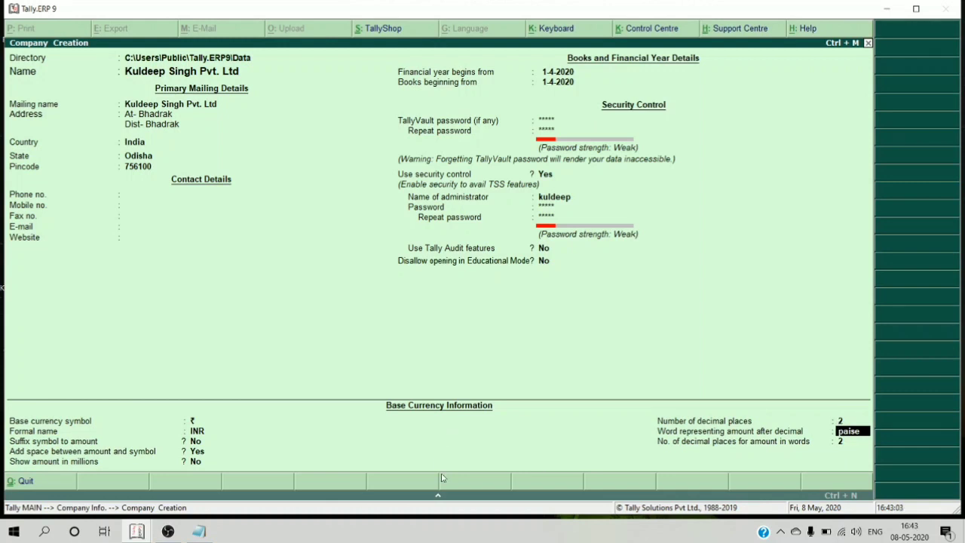
Bring Notepad back and highlight Rs. in 'Rs. 20' and 36 in '25.36'.
{"action": "left_click", "coordinate": [200, 532]}
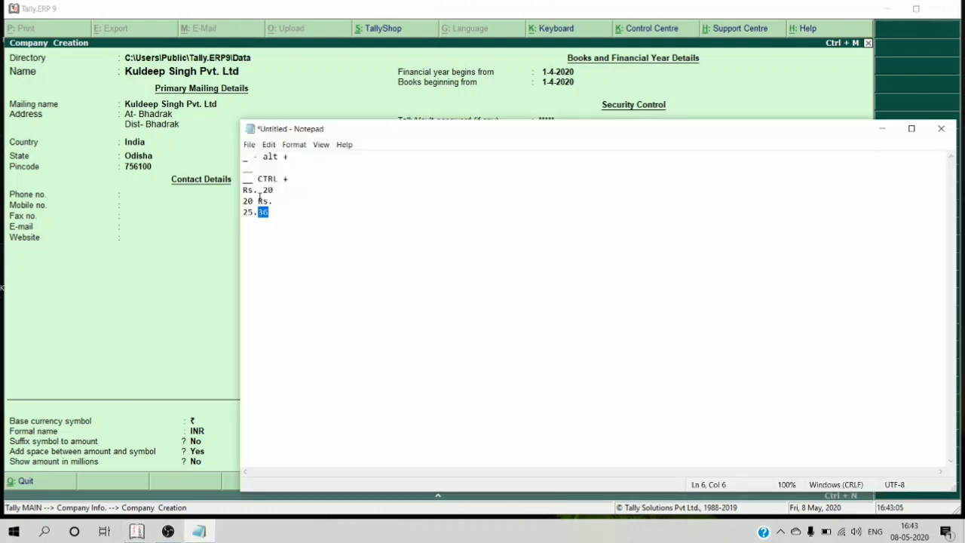
{"action": "left_click_drag", "start_coordinate": [258, 191], "coordinate": [243, 191]}
{"action": "left_click_drag", "start_coordinate": [258, 212], "coordinate": [270, 213]}
Accept paise as the fractional word and 2 decimal places in words, reaching the Accept? prompt.
{"action": "left_click", "coordinate": [205, 460]}
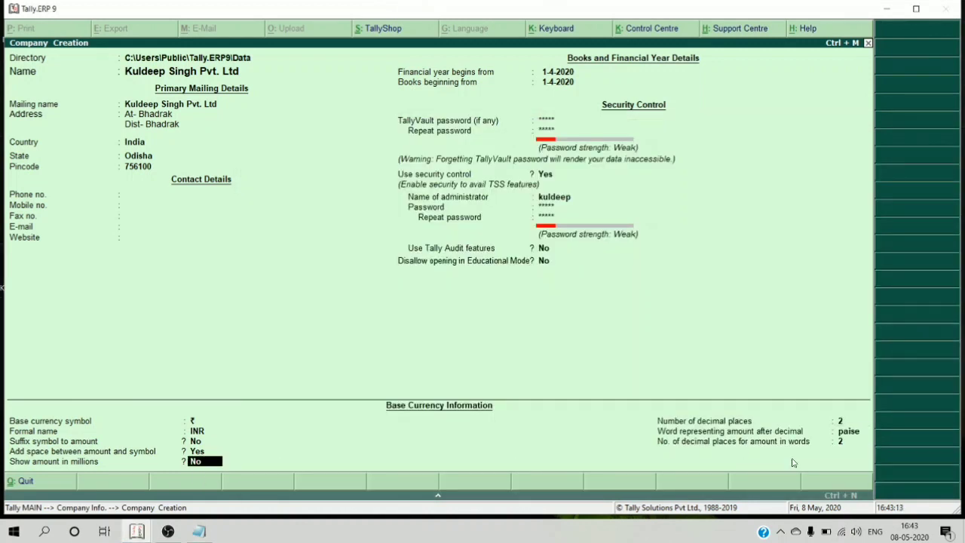
{"action": "left_click", "coordinate": [851, 430]}
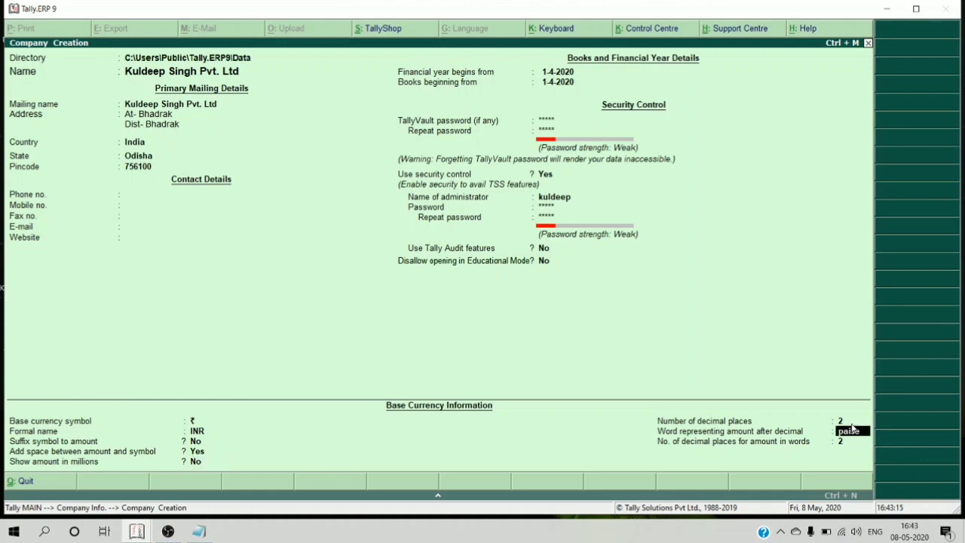
{"action": "key", "text": "Return"}
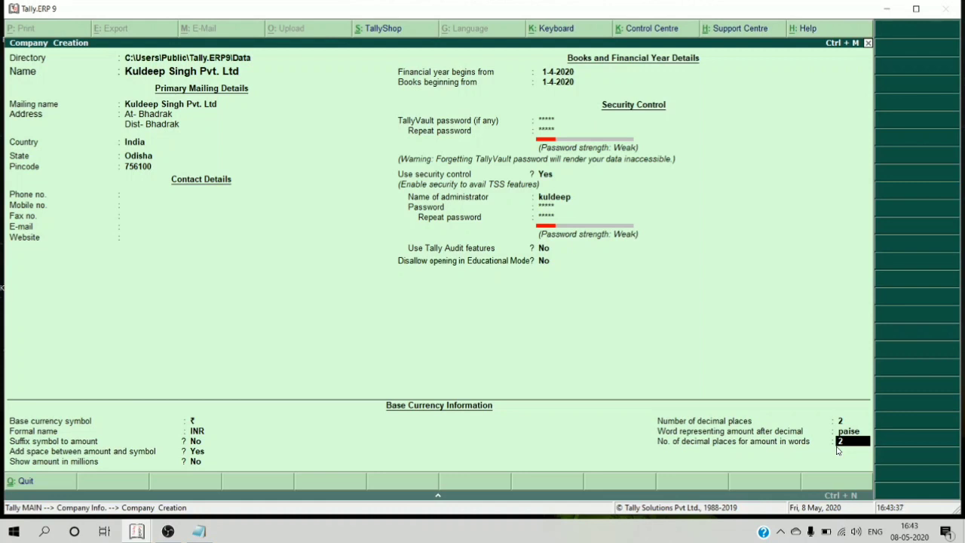
{"action": "key", "text": "Return"}
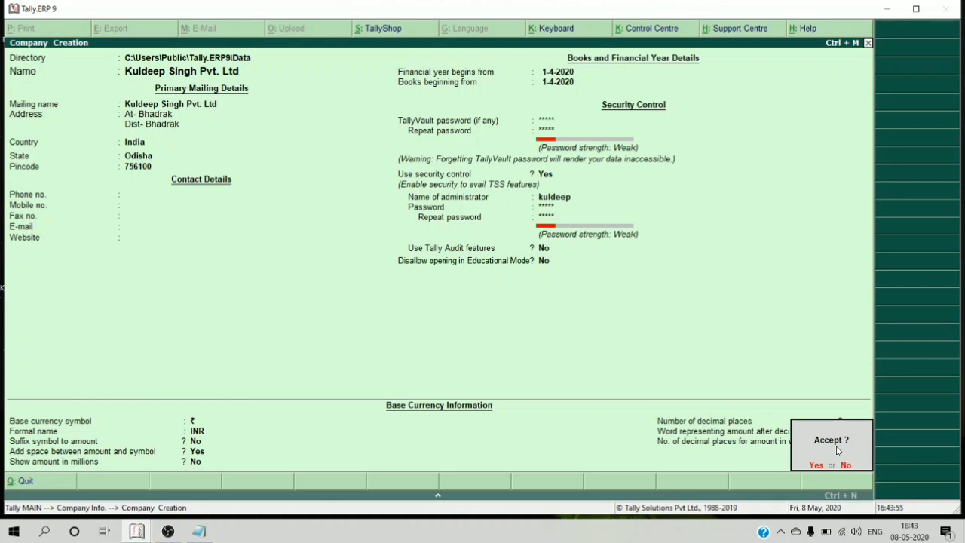
Accept the new company and enter its TallyVault password to reach Company Login.
{"action": "key", "text": "Return"}
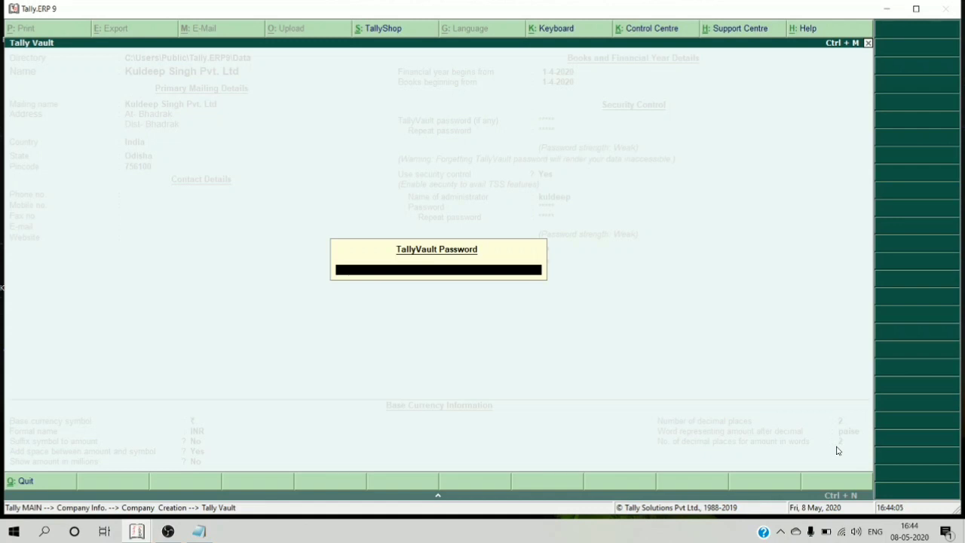
{"action": "type", "text": "**"}
{"action": "key", "text": "Return"}
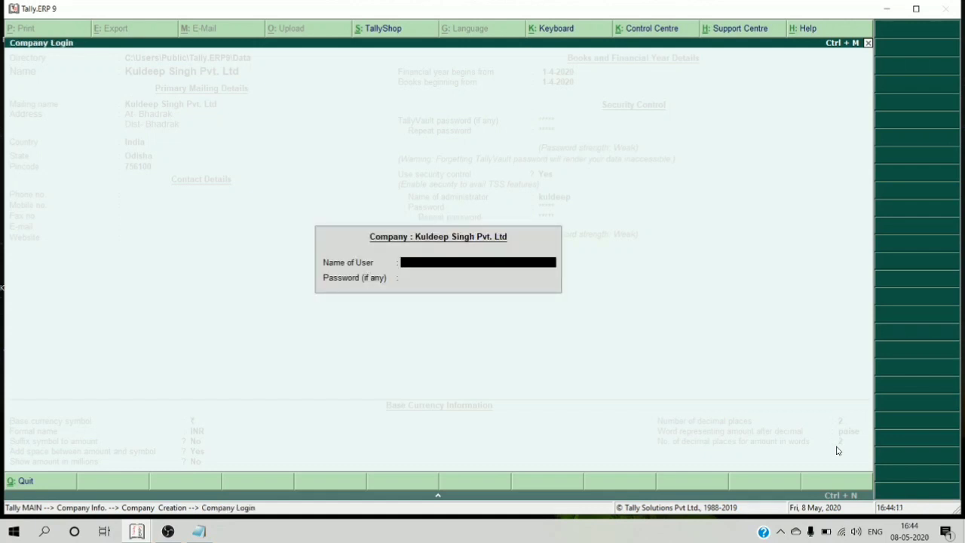
Log in with the administrator's user name and password to open the company in Gateway of Tally.
{"action": "type", "text": "kuldeep"}
{"action": "key", "text": "Return"}
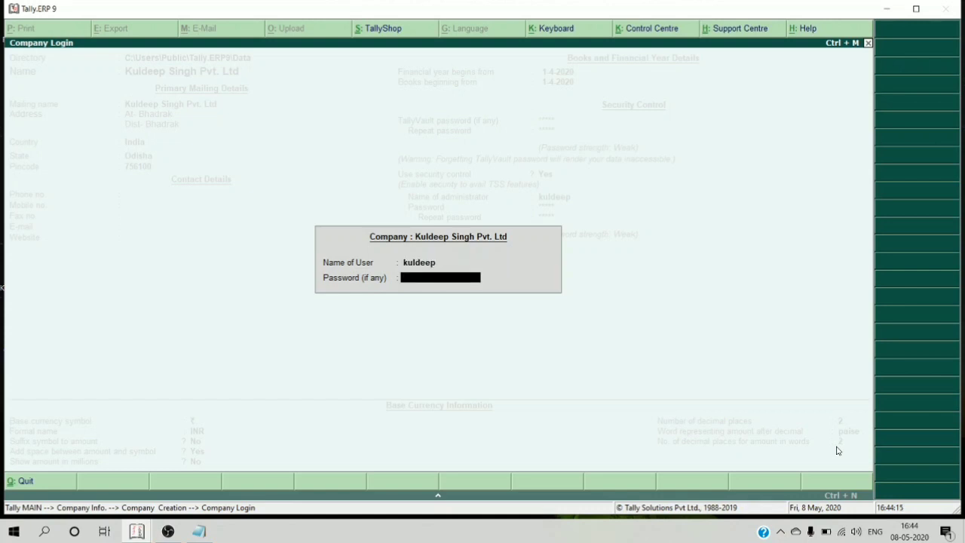
{"action": "type", "text": "****"}
{"action": "key", "text": "Return"}
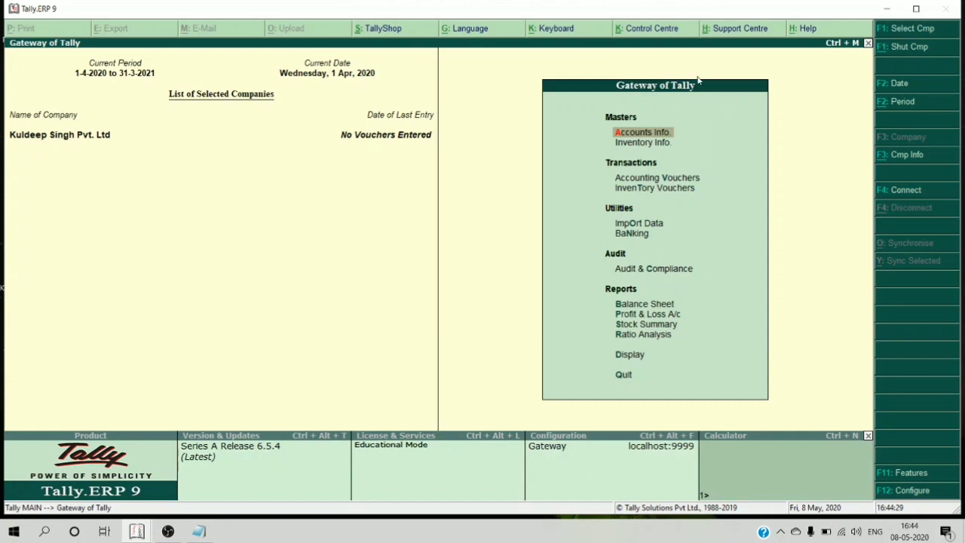
Bring up the F3: Cmp Info menu and move through its company options.
{"action": "left_click", "coordinate": [886, 158]}
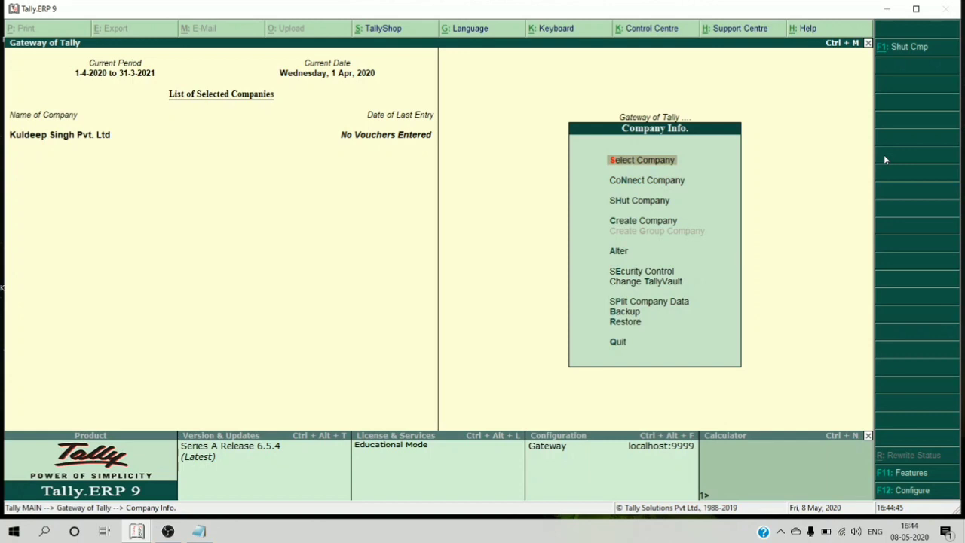
{"action": "key", "text": "Down"}
{"action": "key", "text": "Down"}
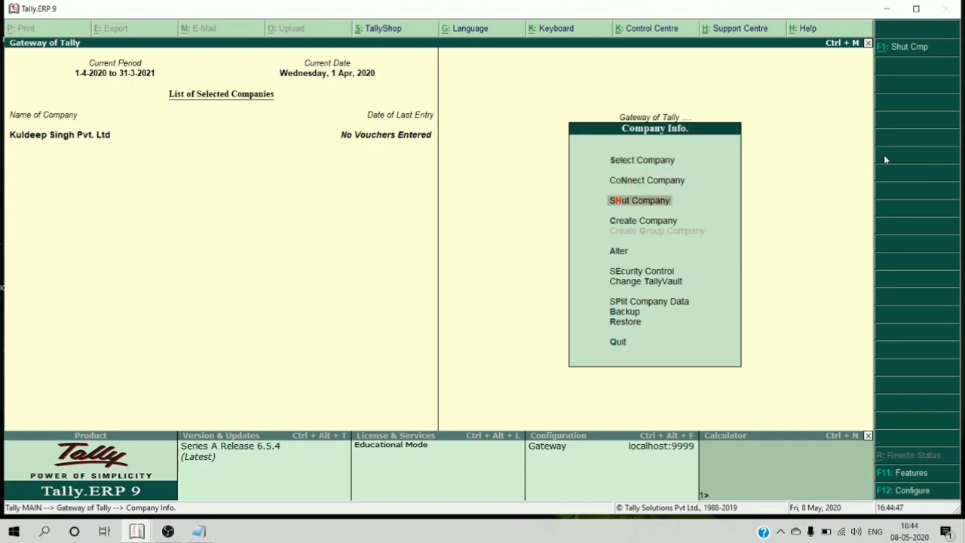
{"action": "key", "text": "Up"}
{"action": "key", "text": "Down"}
{"action": "key", "text": "Down"}
{"action": "key", "text": "Down"}
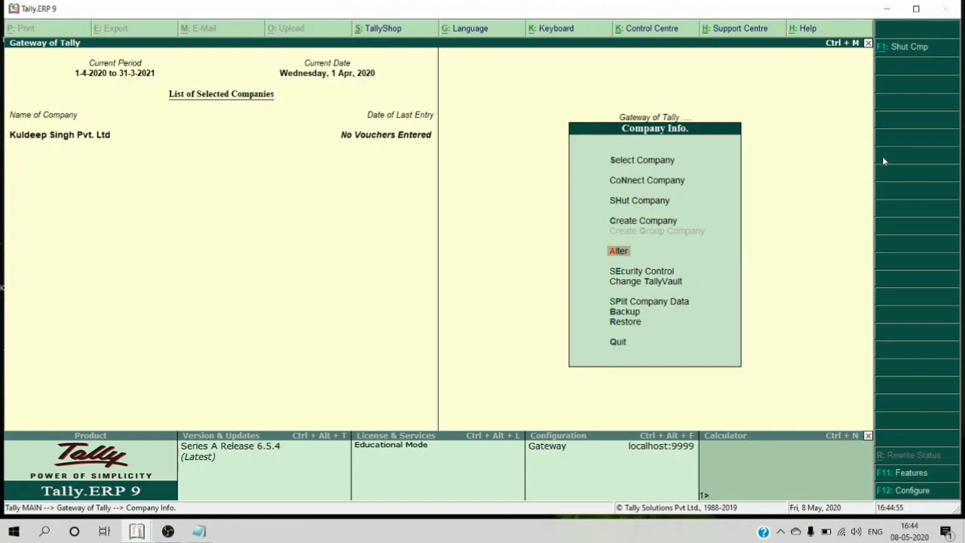
{"action": "key", "text": "Up"}
{"action": "key", "text": "Up"}
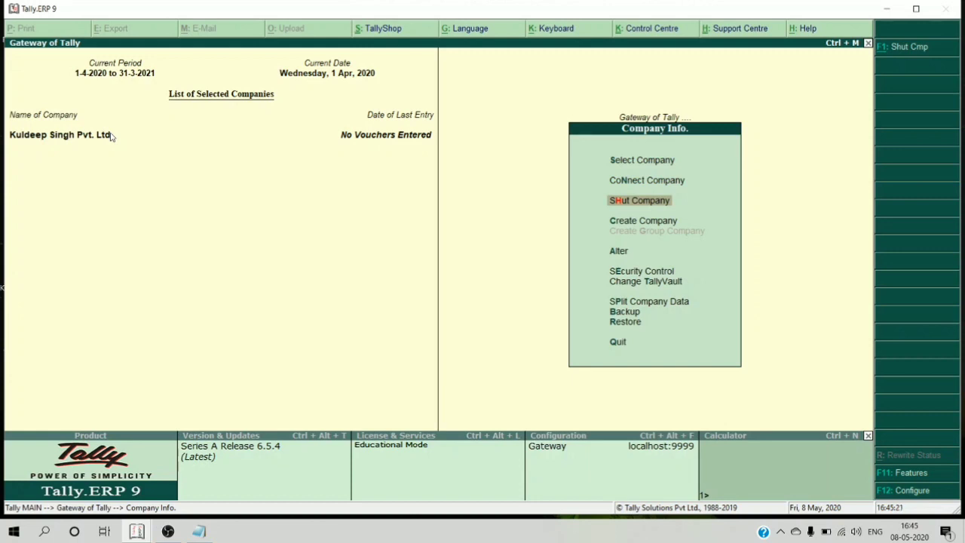
Shut the newly created company (10008) so no company stays selected.
{"action": "key", "text": "Return"}
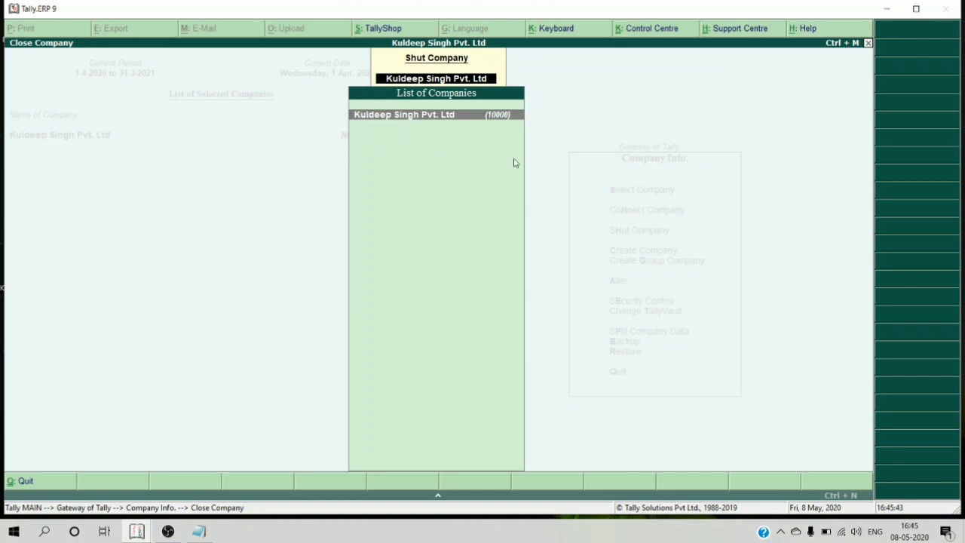
{"action": "left_click", "coordinate": [507, 106]}
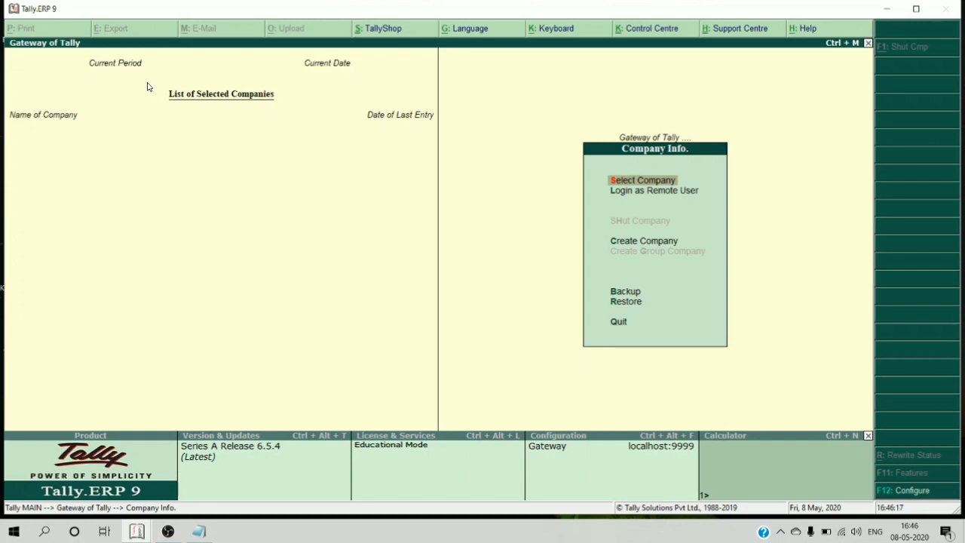
Bring up the Select Company list showing the masked, vault-protected company (10000).
{"action": "left_click", "coordinate": [635, 179]}
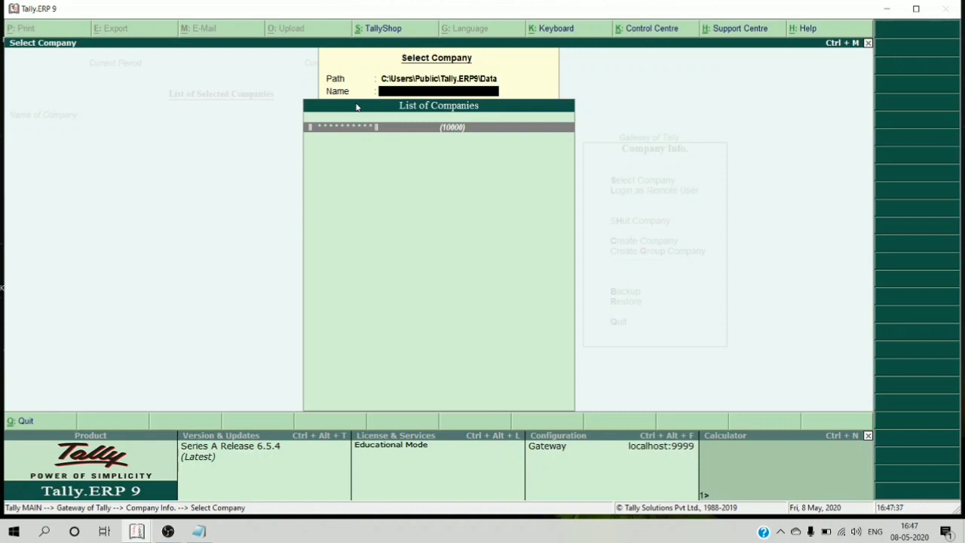
Open the masked company by entering its TallyVault password.
{"action": "key", "text": "Return"}
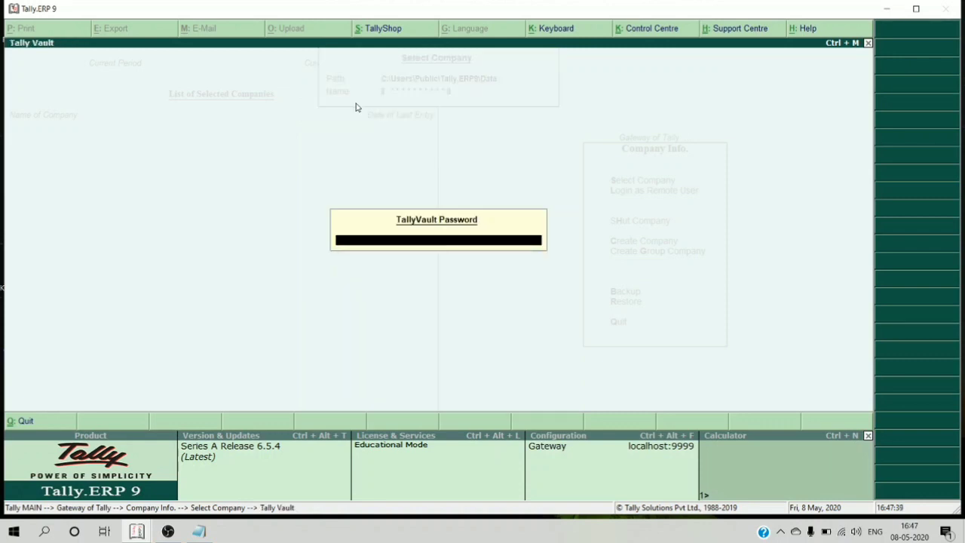
{"action": "type", "text": "**"}
{"action": "key", "text": "Return"}
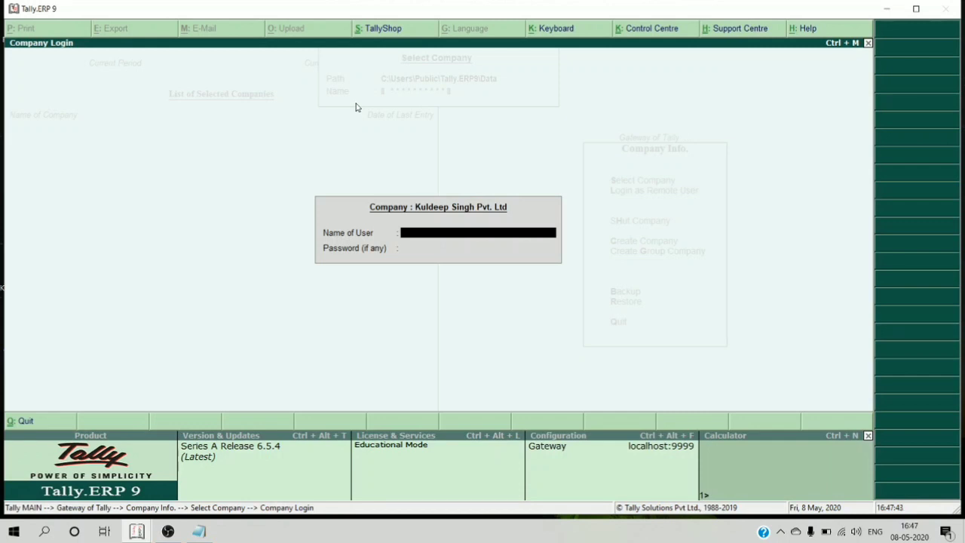
Log in with the user name and password to load the company at the Gateway.
{"action": "type", "text": "kuldeep"}
{"action": "key", "text": "Return"}
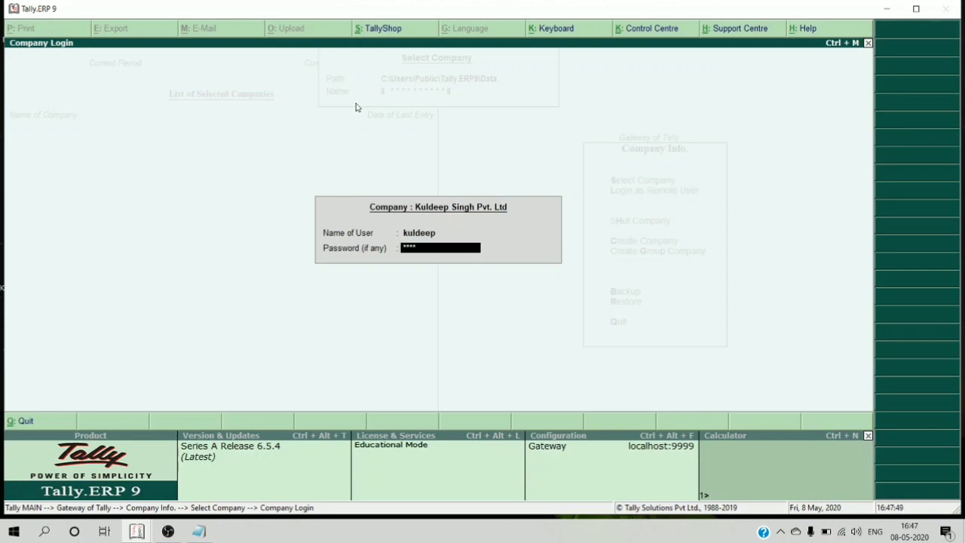
{"action": "key", "text": "BackSpace"}
{"action": "key", "text": "Return"}
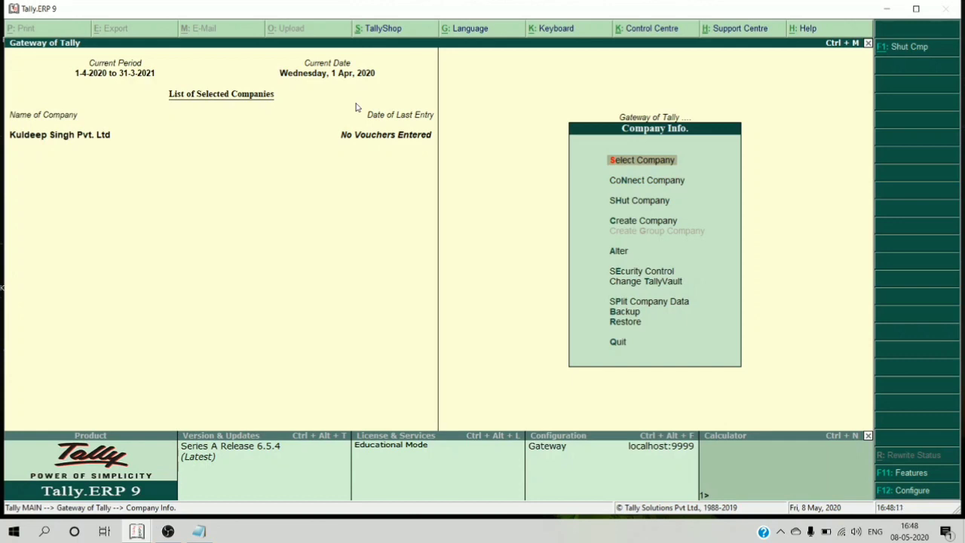
{"action": "key", "text": "Down"}
{"action": "key", "text": "Down"}
{"action": "key", "text": "Down"}
{"action": "key", "text": "Down"}
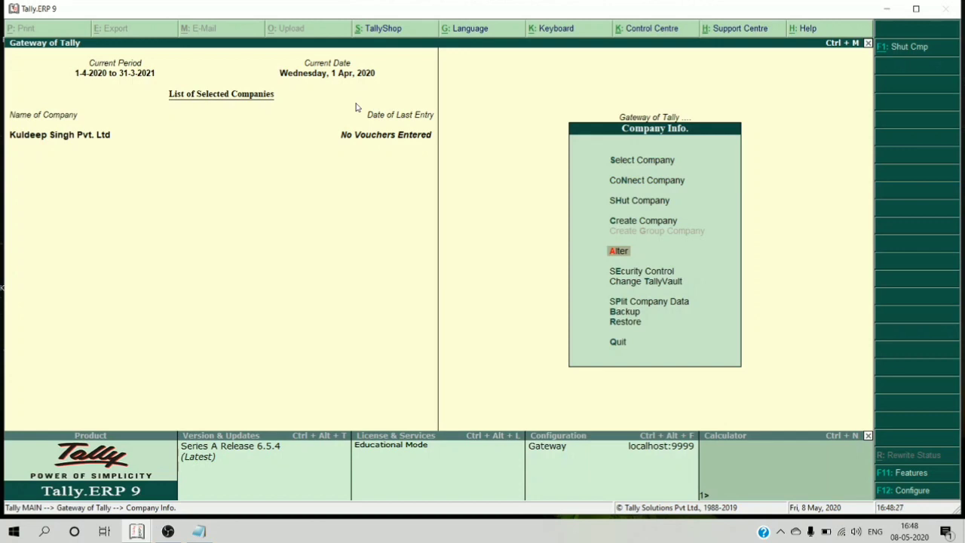
{"action": "key", "text": "Return"}
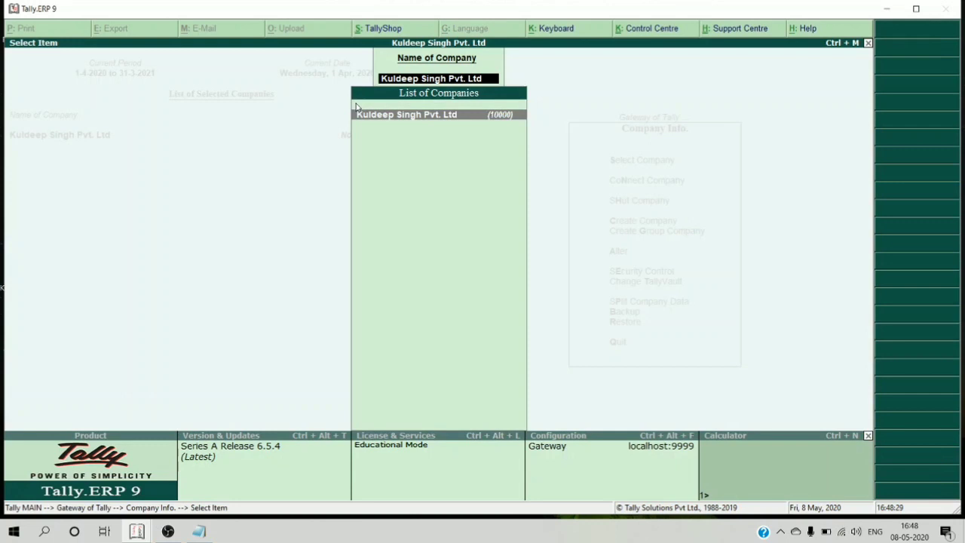
{"action": "key", "text": "Return"}
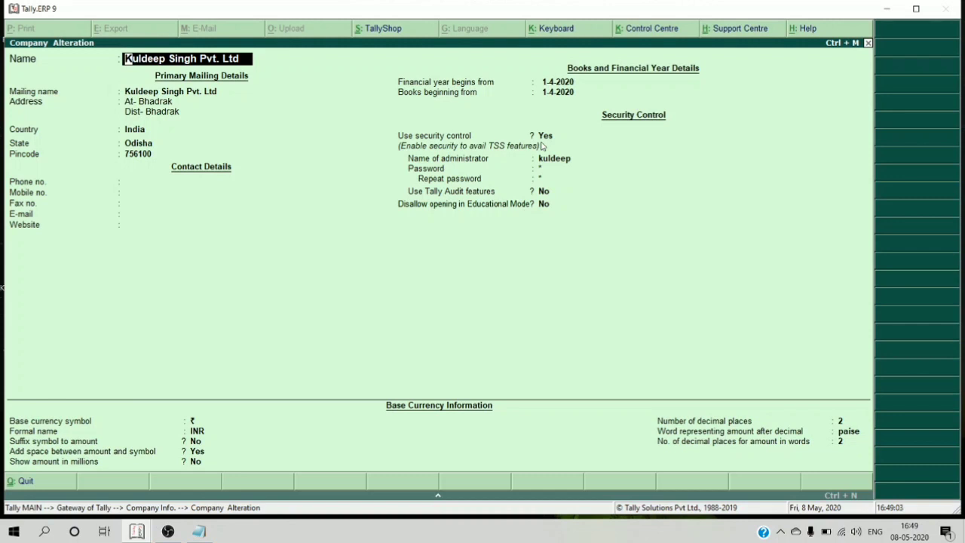
{"action": "key", "text": "BackSpace"}
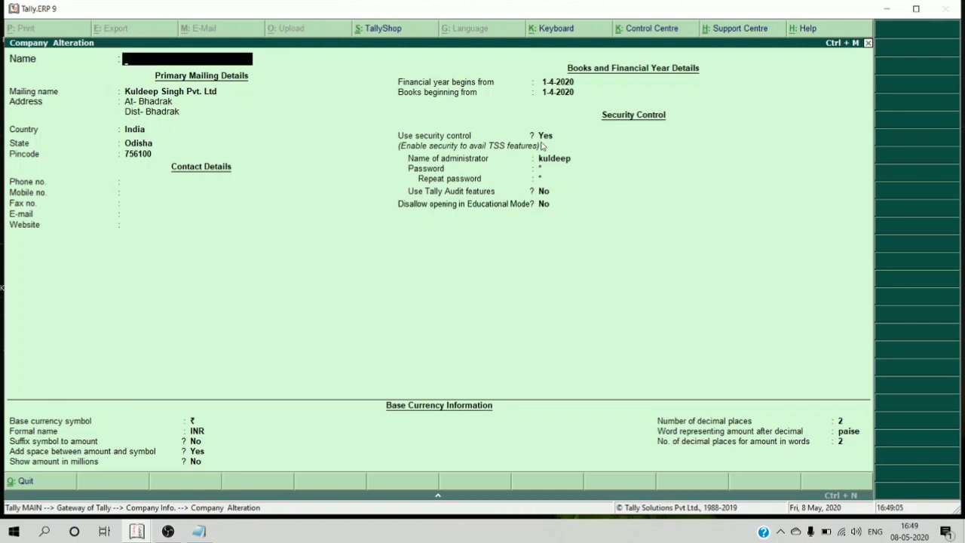
{"action": "key", "text": "Escape"}
{"action": "key", "text": "y"}
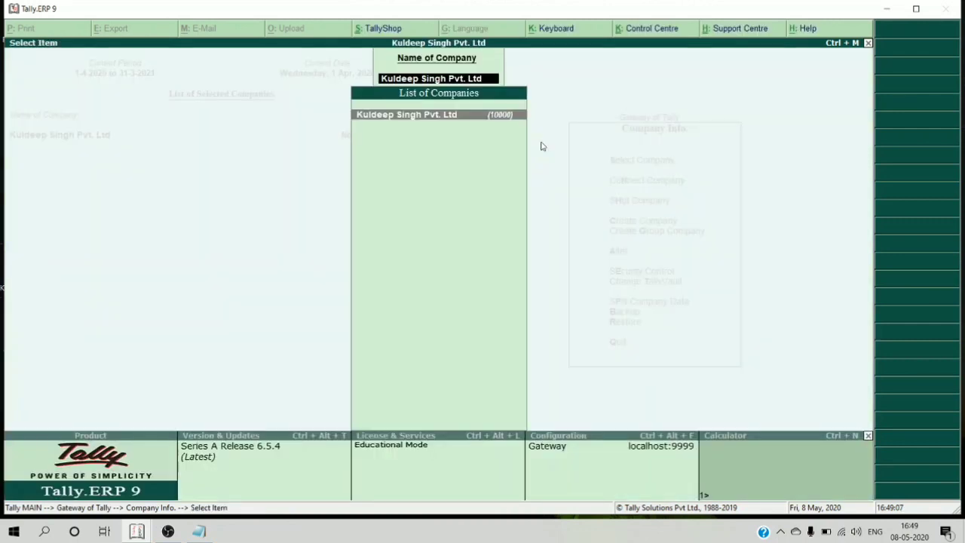
{"action": "key", "text": "BackSpace"}
{"action": "key", "text": "Escape"}
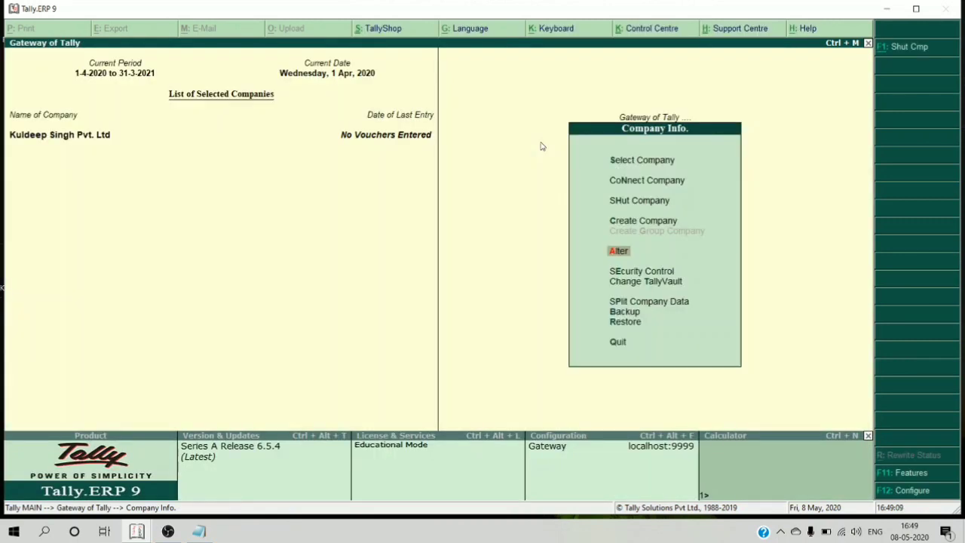